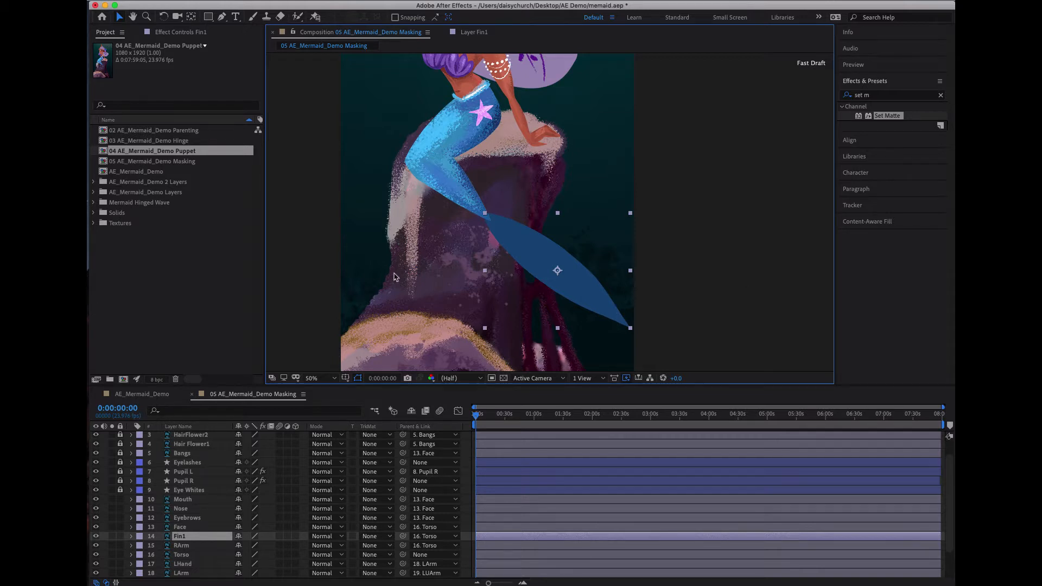
- View the Fin1 layer on its own in the layer viewer and return to the masking composition
{"action": "left_click", "coordinate": [394, 276]}
{"action": "left_click", "coordinate": [528, 264]}
{"action": "double_click", "coordinate": [576, 285]}
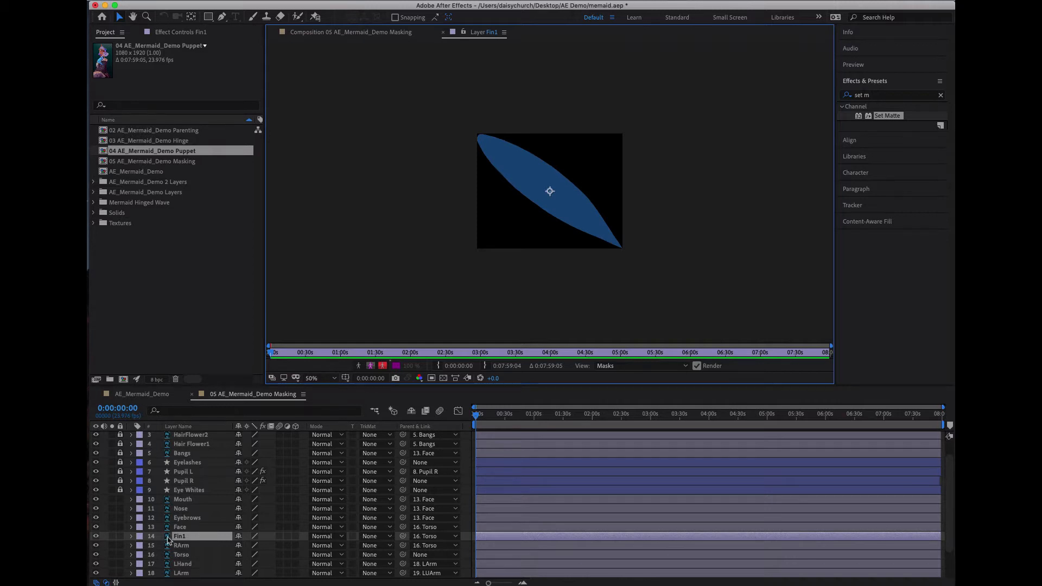
{"action": "left_click", "coordinate": [387, 32]}
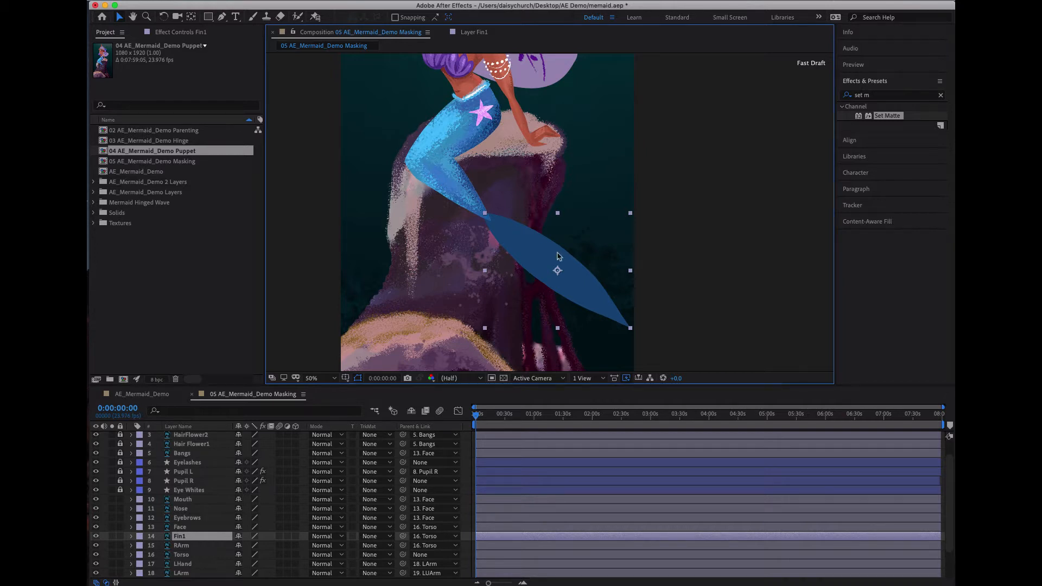
- Pre-compose the Fin1 layer as Fin1 Comp 1, leaving all attributes in 05 AE_Mermaid_Demo Masking
{"action": "left_click", "coordinate": [199, 537]}
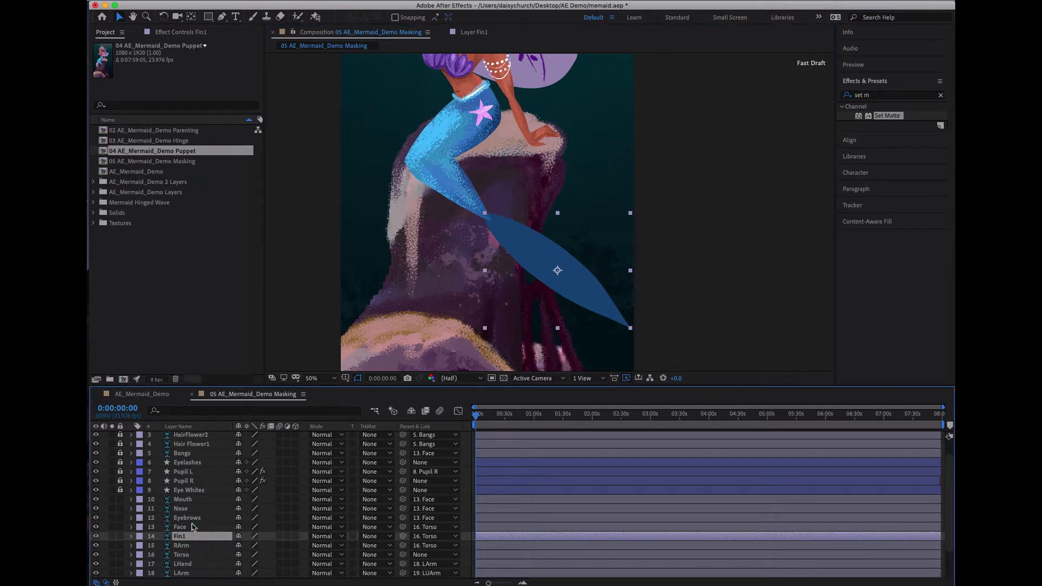
{"action": "key", "text": "super+shift+c"}
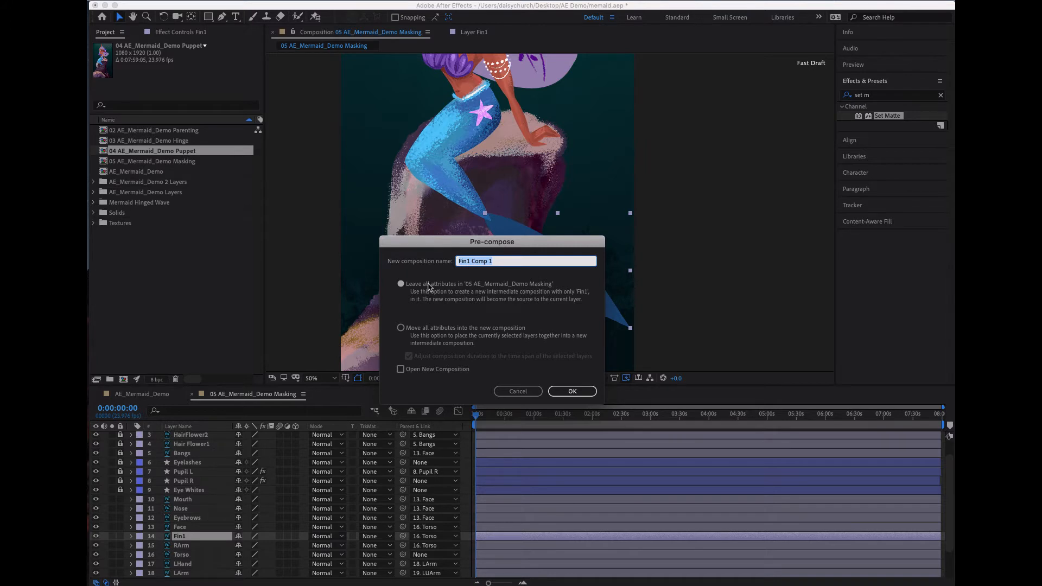
{"action": "left_click", "coordinate": [565, 395]}
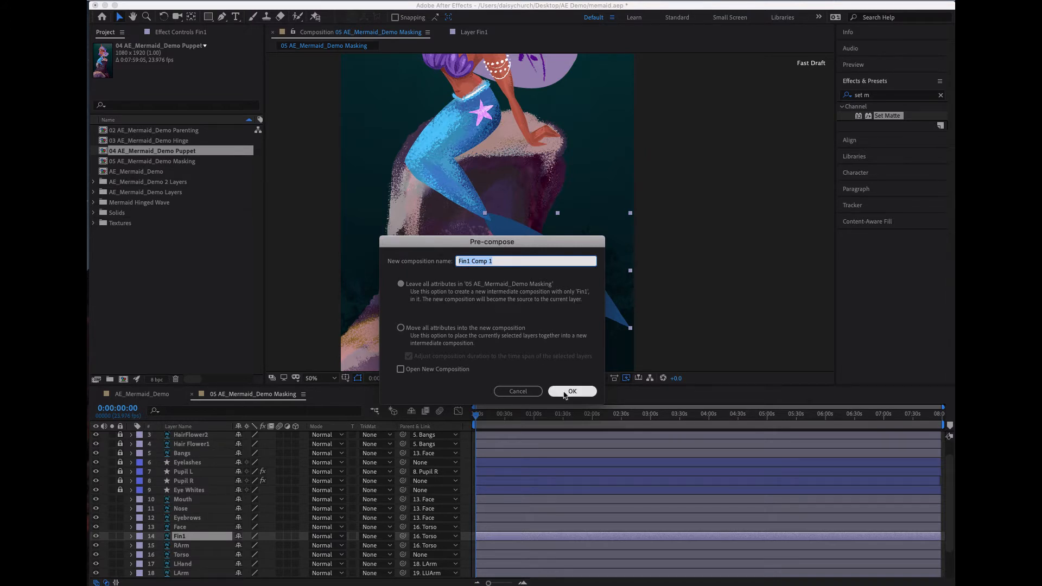
{"action": "left_click", "coordinate": [569, 391]}
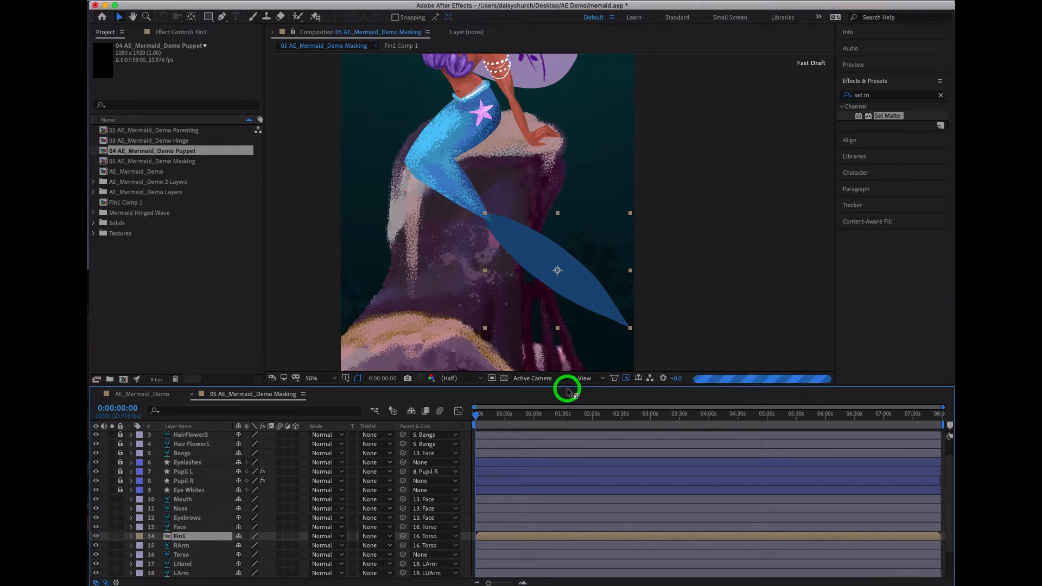
- Open the pre-composed Fin1 layer's composition, Fin1 Comp 1, for editing
{"action": "left_click", "coordinate": [519, 539]}
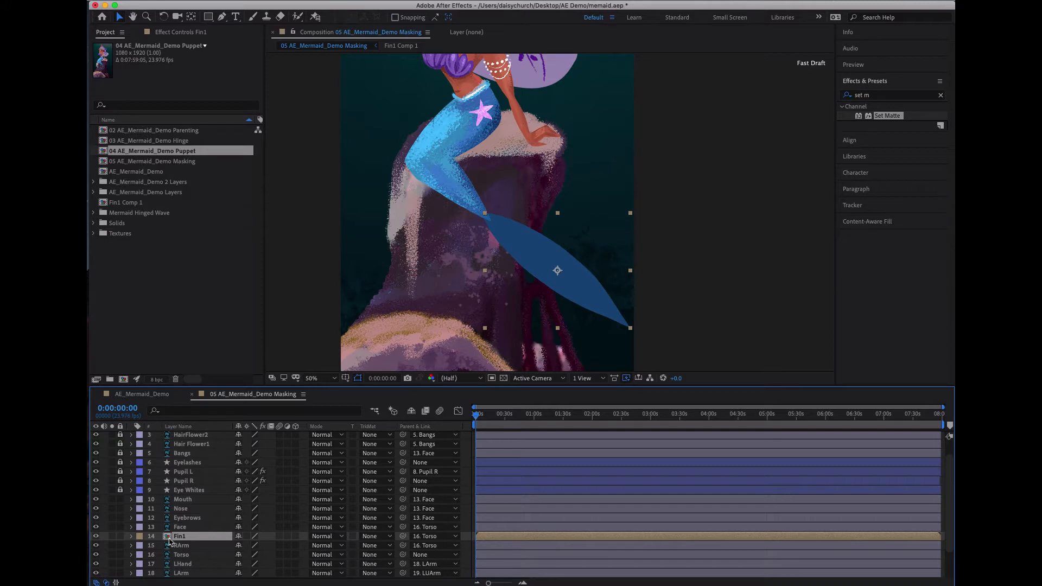
{"action": "double_click", "coordinate": [586, 297]}
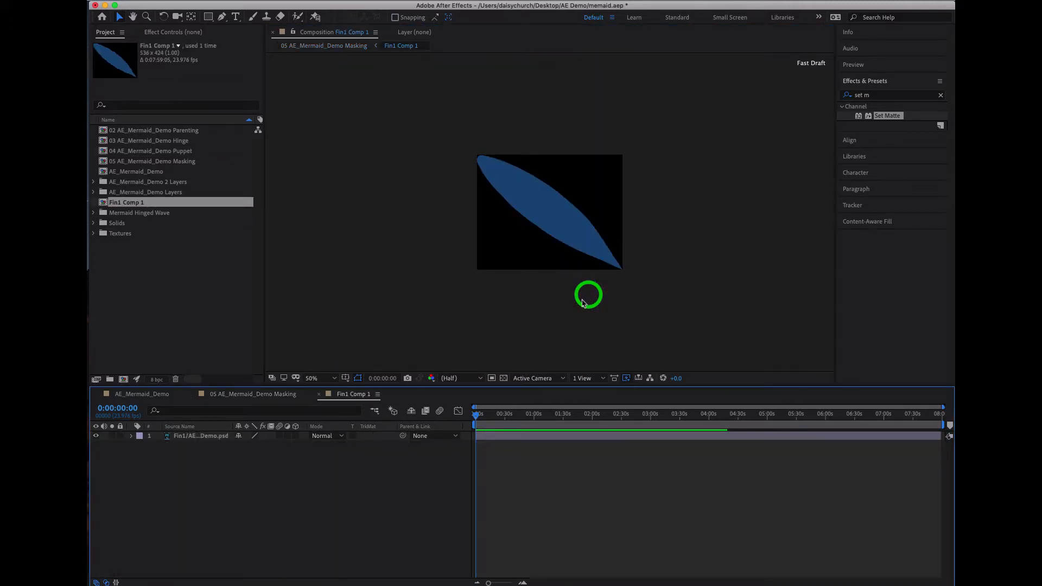
{"action": "left_click_drag", "start_coordinate": [477, 416], "coordinate": [452, 417]}
{"action": "left_click", "coordinate": [131, 436]}
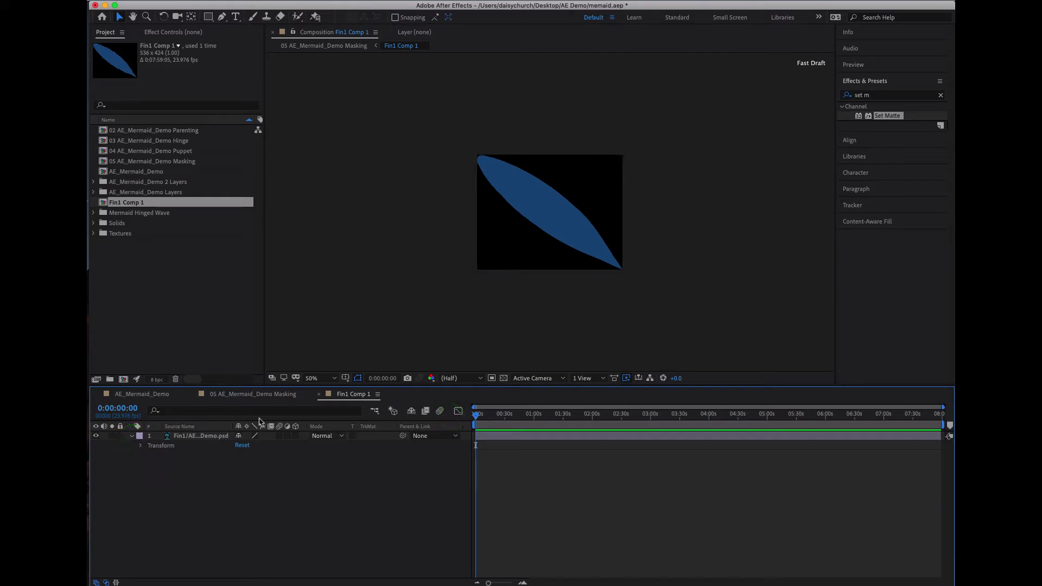
{"action": "left_click", "coordinate": [131, 436]}
- Add the [1-2] vintage pattern image sequence from the Textures folder to Fin1 Comp 1, above the fin layer
{"action": "left_click", "coordinate": [94, 235]}
{"action": "left_click", "coordinate": [135, 244]}
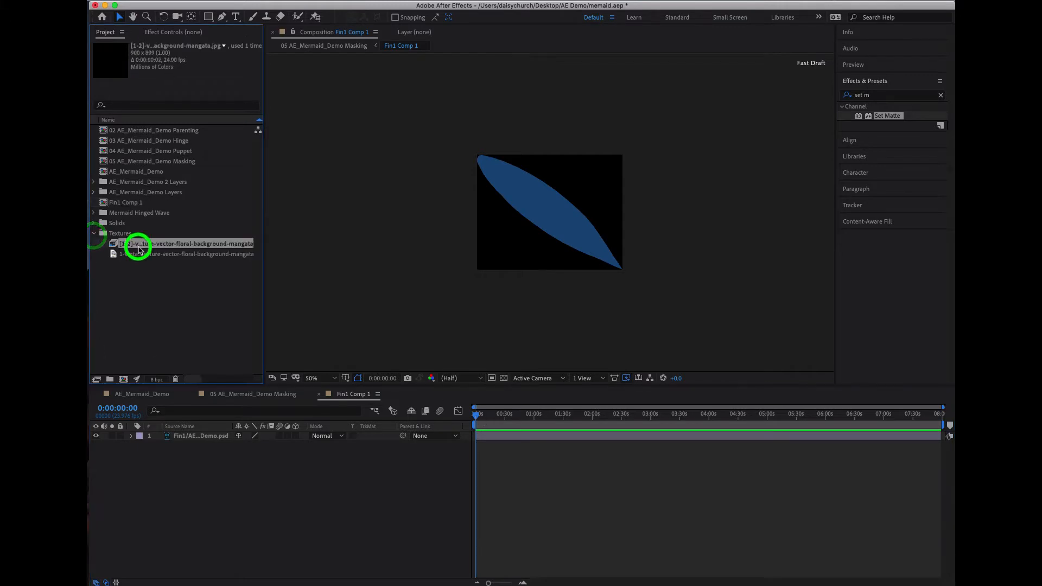
{"action": "left_click", "coordinate": [142, 255]}
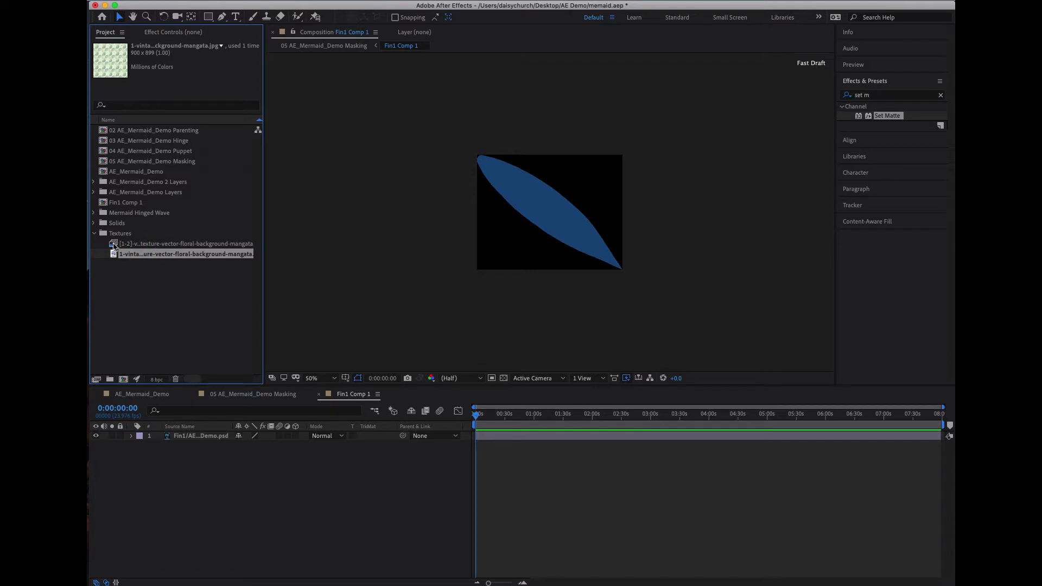
{"action": "left_click_drag", "start_coordinate": [113, 245], "coordinate": [544, 241]}
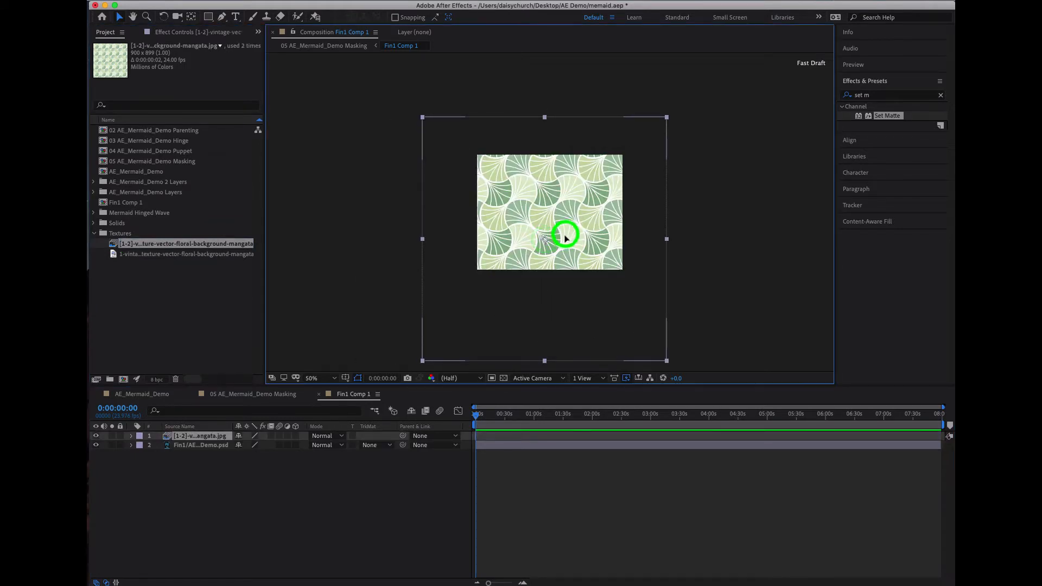
{"action": "left_click", "coordinate": [244, 520]}
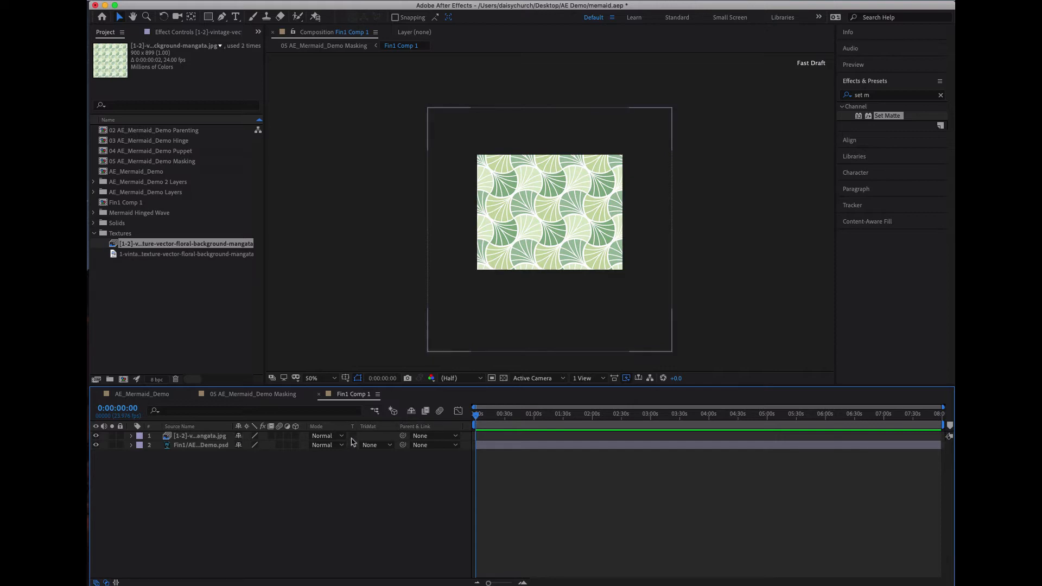
- Try Alpha, Alpha Inverted, Luma and Luma Inverted mattes from the pattern on the fin layer, finishing with No Track Matte
{"action": "left_click", "coordinate": [371, 446]}
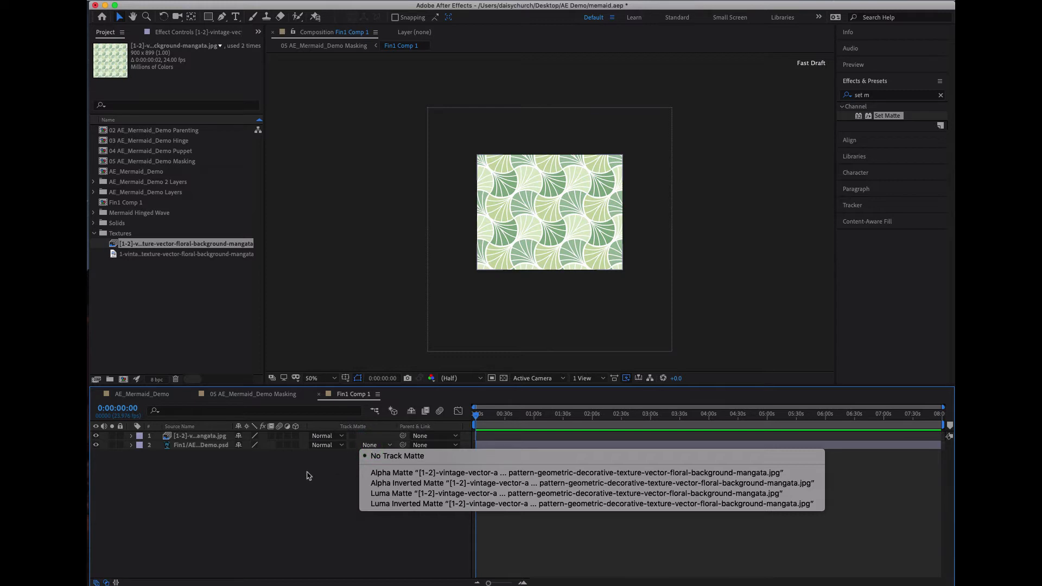
{"action": "left_click", "coordinate": [408, 476]}
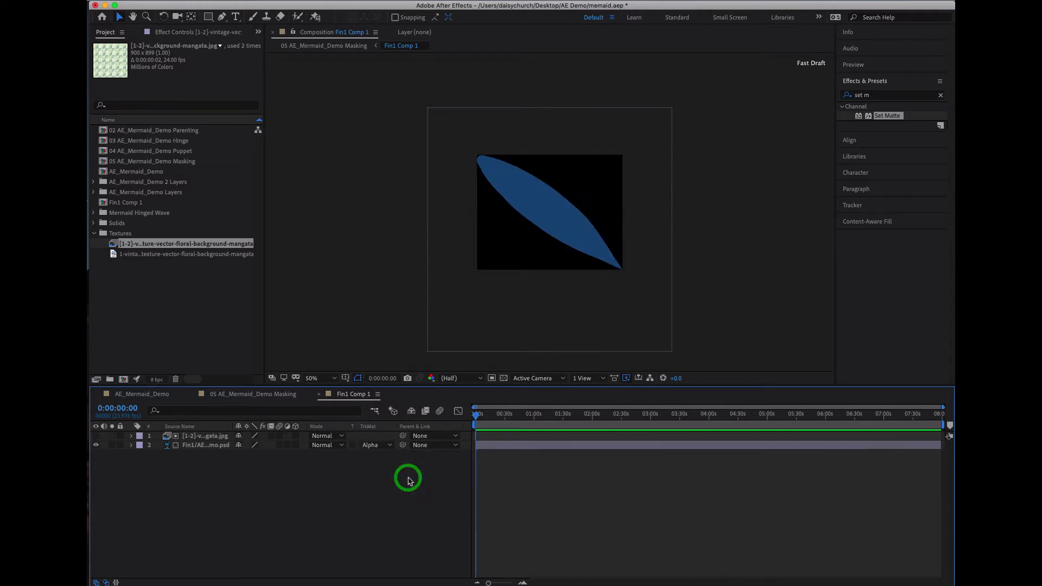
{"action": "left_click", "coordinate": [380, 445]}
{"action": "left_click", "coordinate": [394, 486]}
{"action": "left_click", "coordinate": [379, 445]}
{"action": "left_click", "coordinate": [379, 494]}
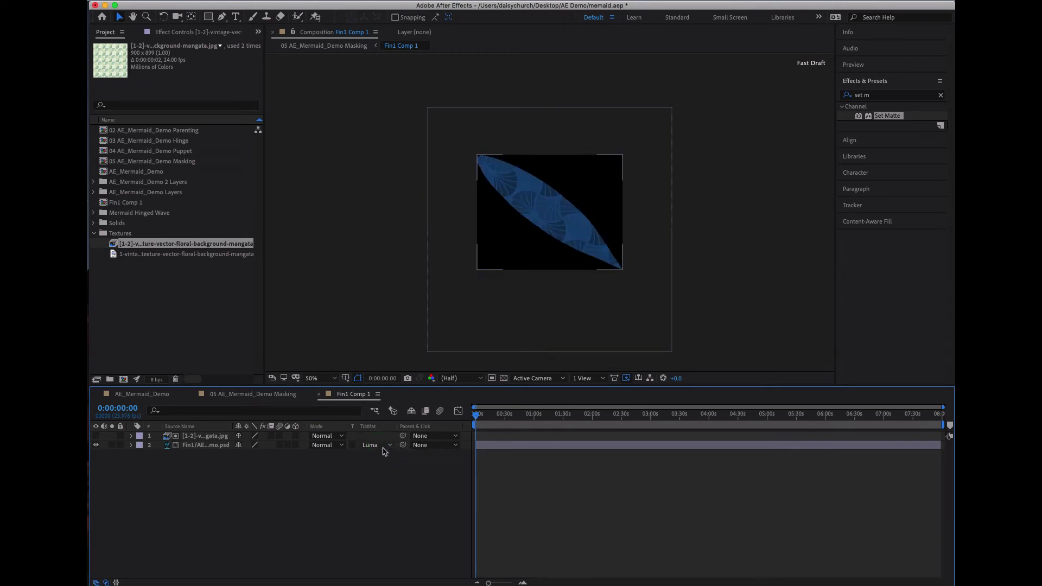
{"action": "left_click", "coordinate": [381, 446]}
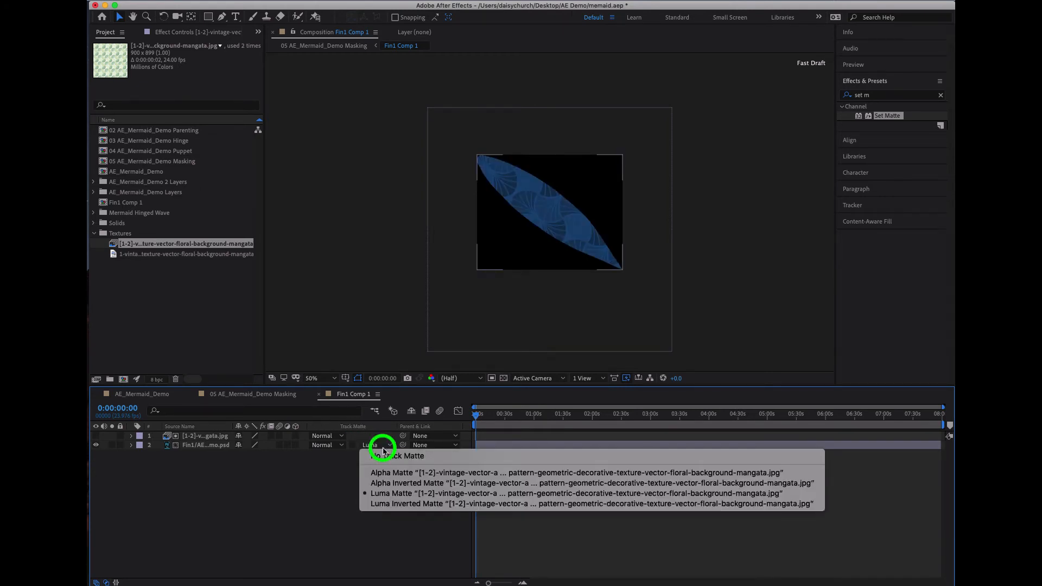
{"action": "left_click", "coordinate": [408, 511]}
{"action": "left_click", "coordinate": [375, 444]}
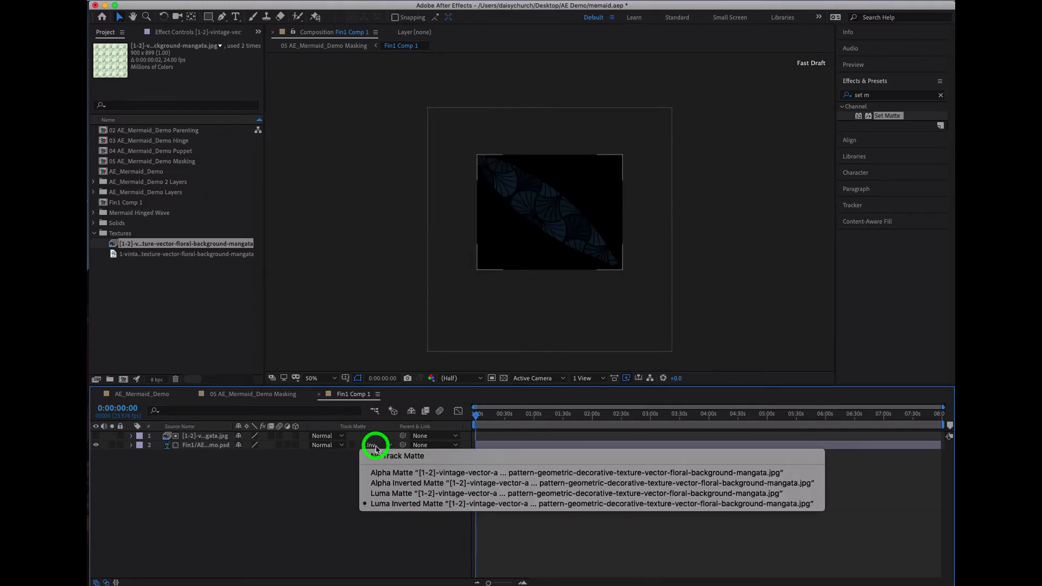
{"action": "left_click", "coordinate": [387, 494]}
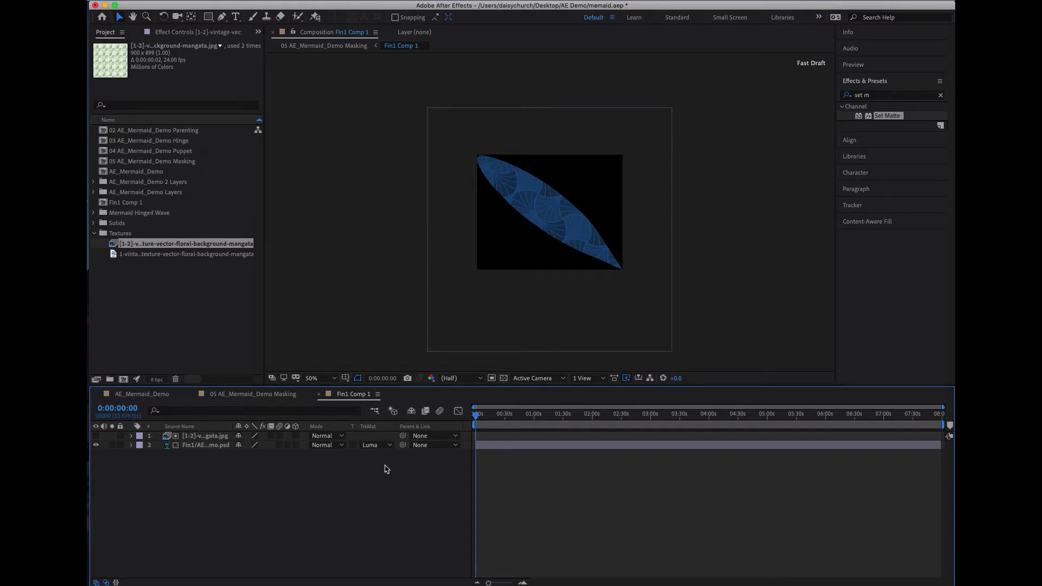
{"action": "left_click", "coordinate": [382, 448]}
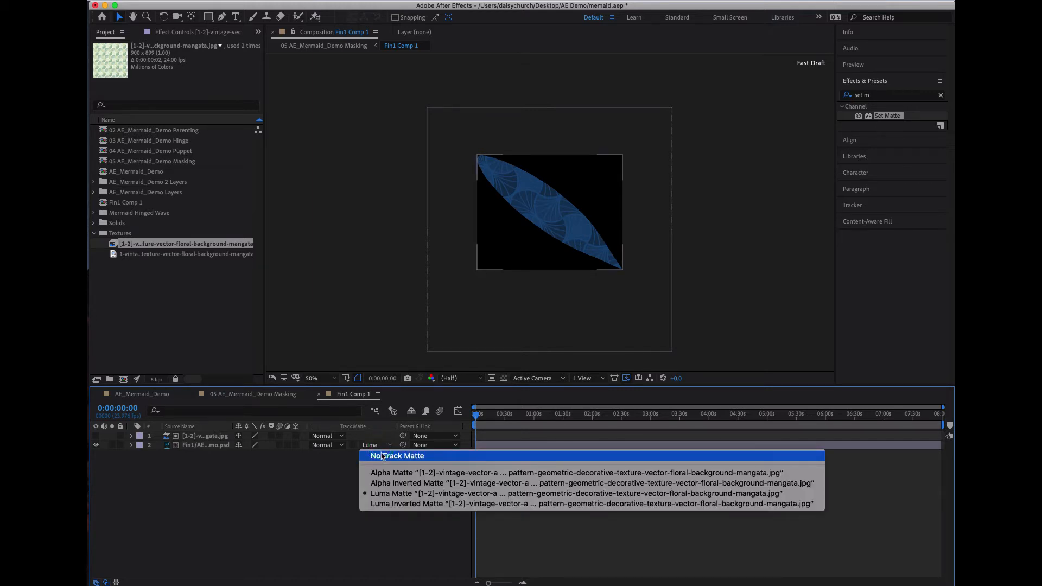
{"action": "left_click", "coordinate": [382, 456]}
- Apply the Set Matte effect to the pattern layer and take its matte from the Fin1/AE_Mermaid_Demo.psd layer
{"action": "left_click", "coordinate": [196, 446]}
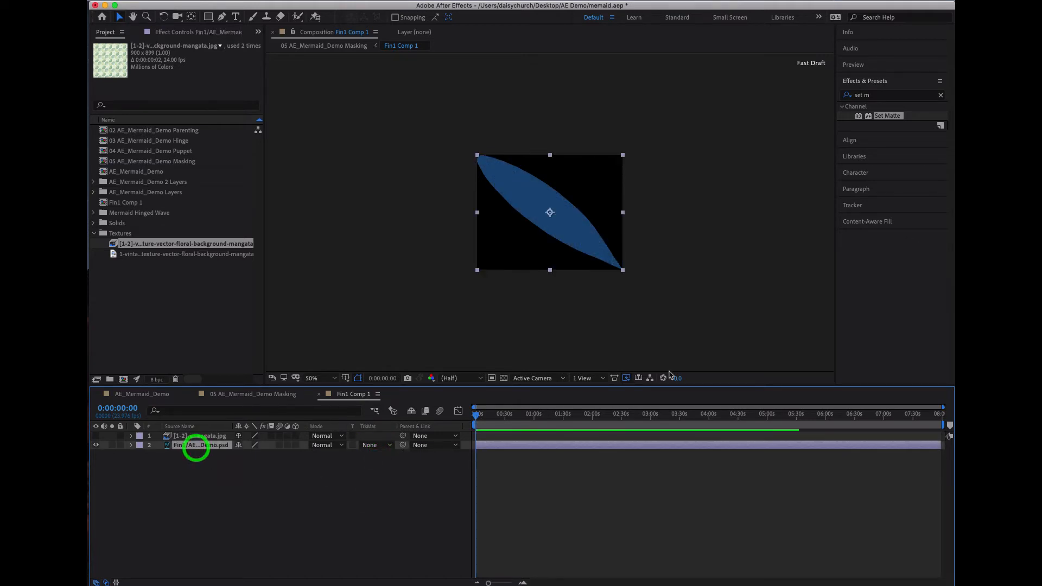
{"action": "left_click_drag", "start_coordinate": [859, 116], "coordinate": [209, 438]}
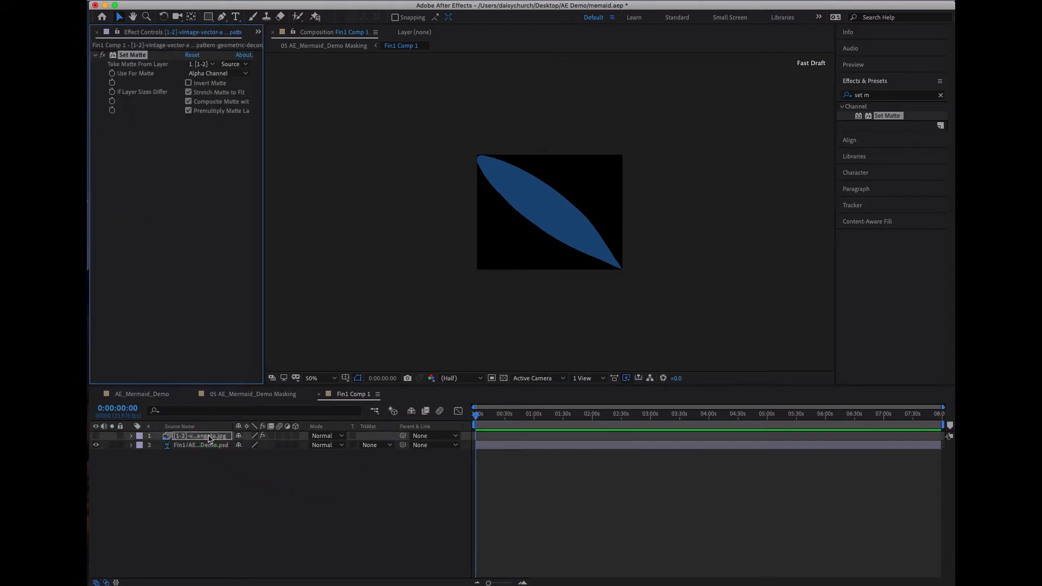
{"action": "left_click", "coordinate": [210, 67]}
{"action": "left_click", "coordinate": [226, 102]}
{"action": "left_click_drag", "start_coordinate": [499, 418], "coordinate": [433, 407]}
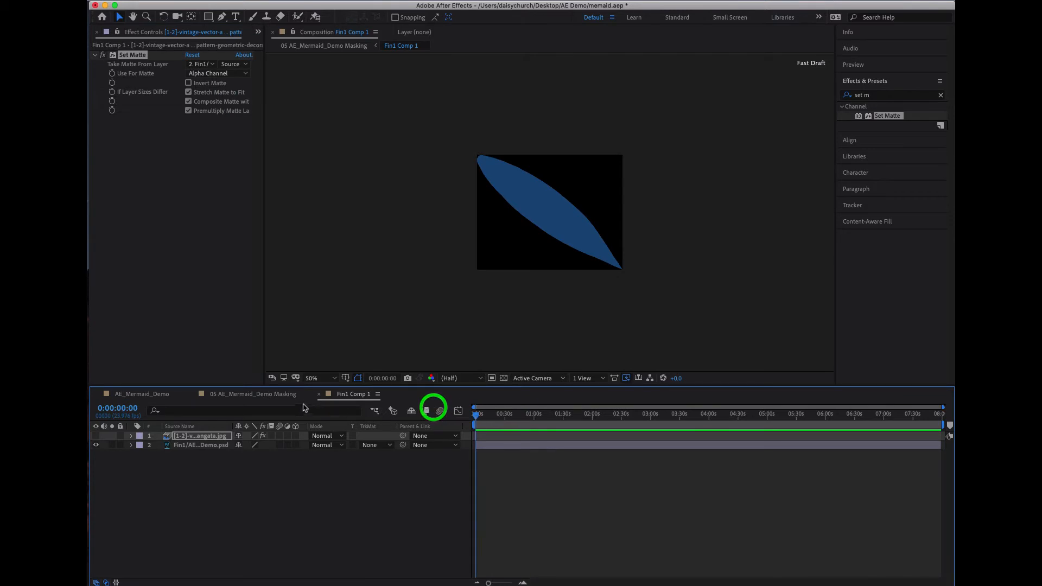
{"action": "left_click", "coordinate": [236, 65]}
{"action": "left_click", "coordinate": [210, 67]}
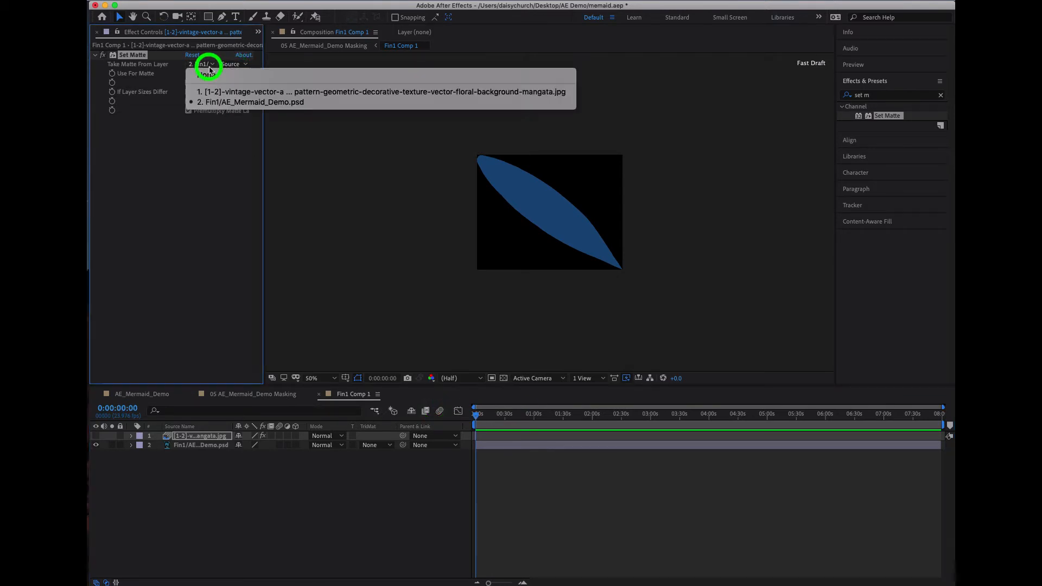
{"action": "left_click", "coordinate": [209, 68]}
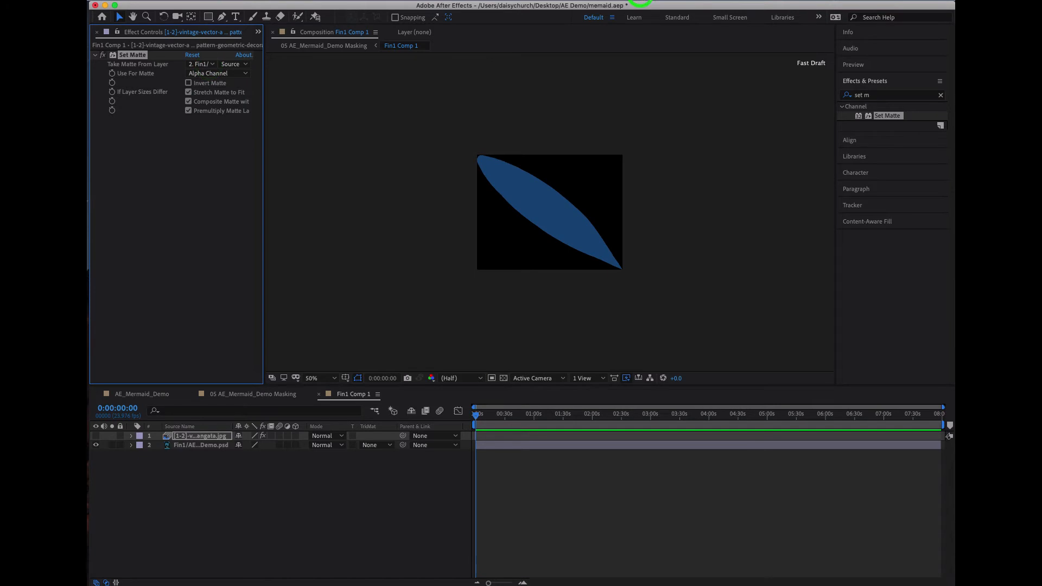
{"action": "left_click", "coordinate": [647, 3]}
{"action": "left_click", "coordinate": [671, 45]}
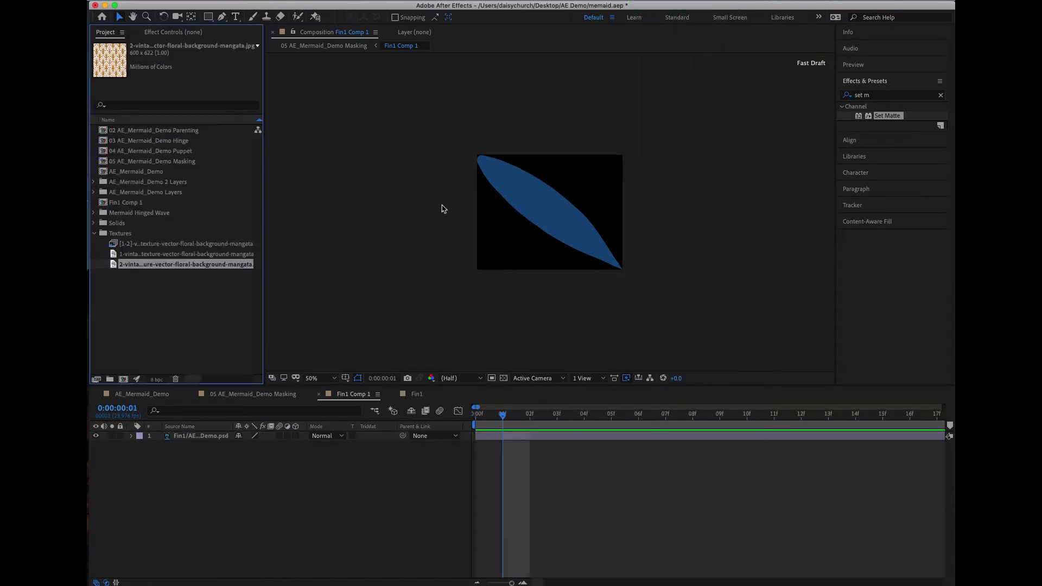
- Place the green 1-vintage pattern still image from the Textures folder centred in Fin1 Comp 1, above the fin layer
{"action": "left_click", "coordinate": [189, 319]}
{"action": "left_click", "coordinate": [128, 254]}
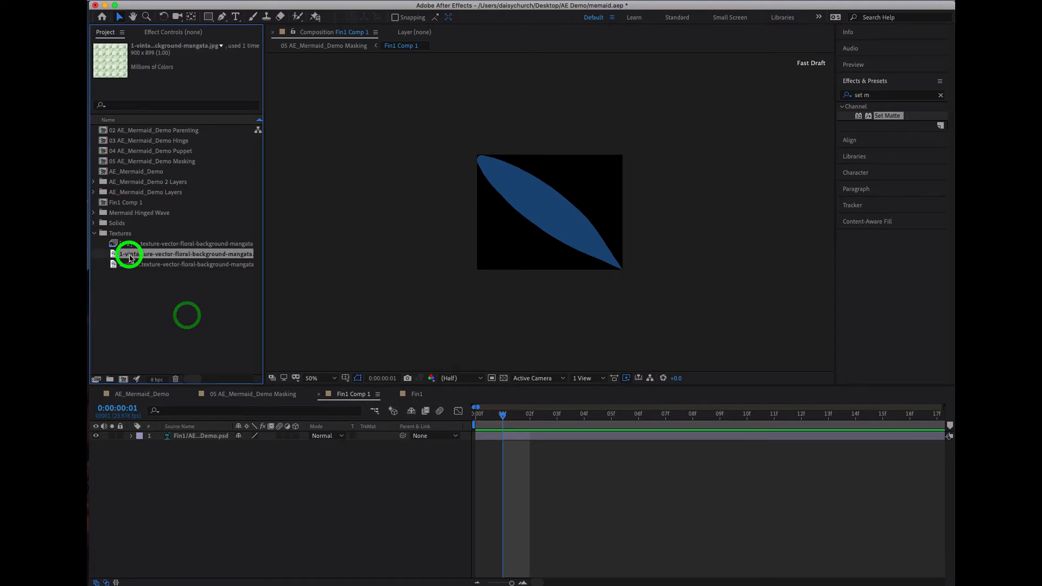
{"action": "left_click_drag", "start_coordinate": [115, 255], "coordinate": [549, 219]}
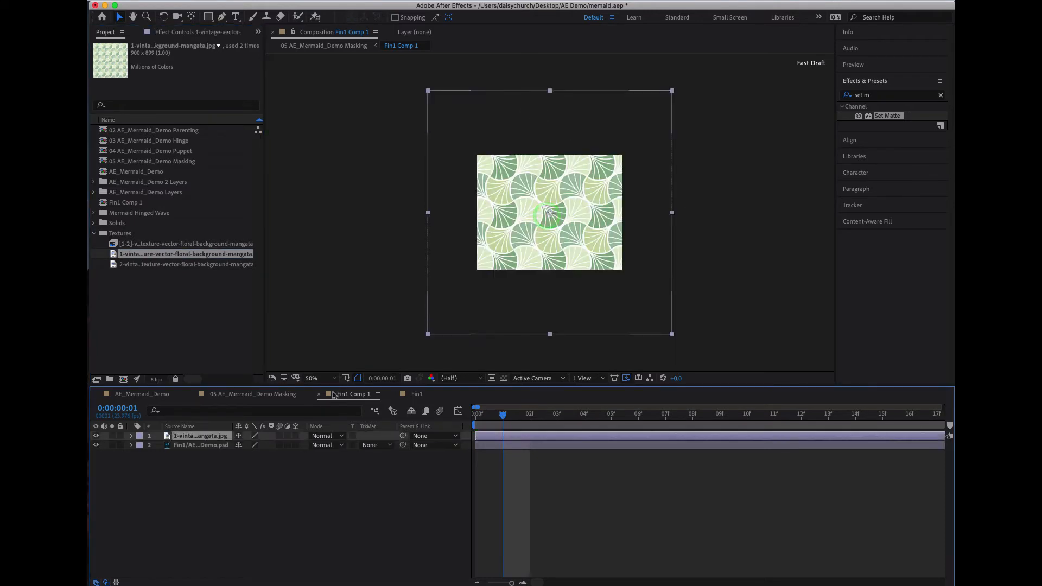
{"action": "left_click", "coordinate": [167, 279]}
{"action": "left_click", "coordinate": [378, 438]}
{"action": "left_click", "coordinate": [132, 438]}
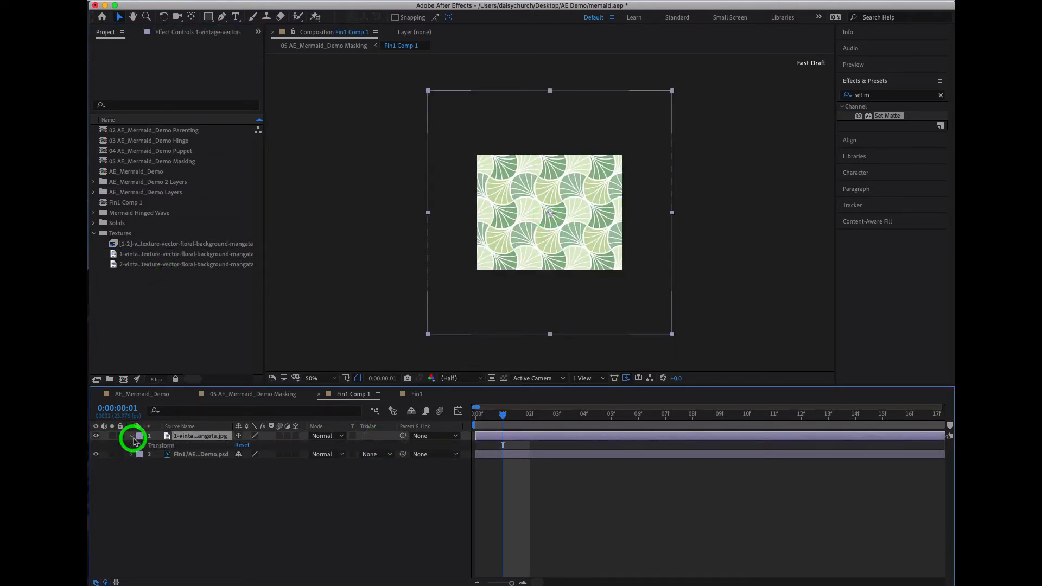
{"action": "left_click", "coordinate": [132, 437]}
{"action": "left_click", "coordinate": [655, 7]}
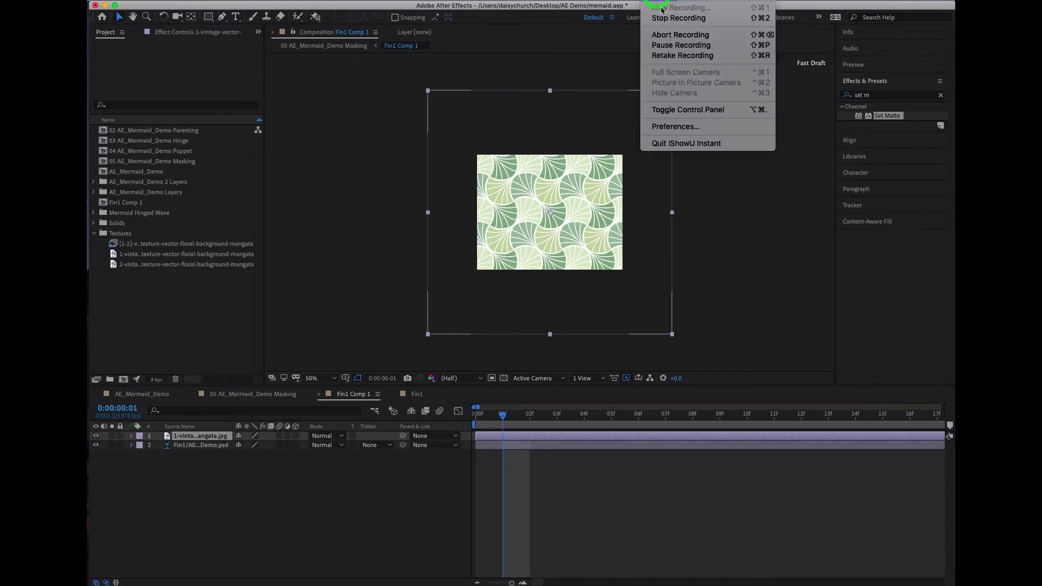
{"action": "left_click", "coordinate": [672, 45]}
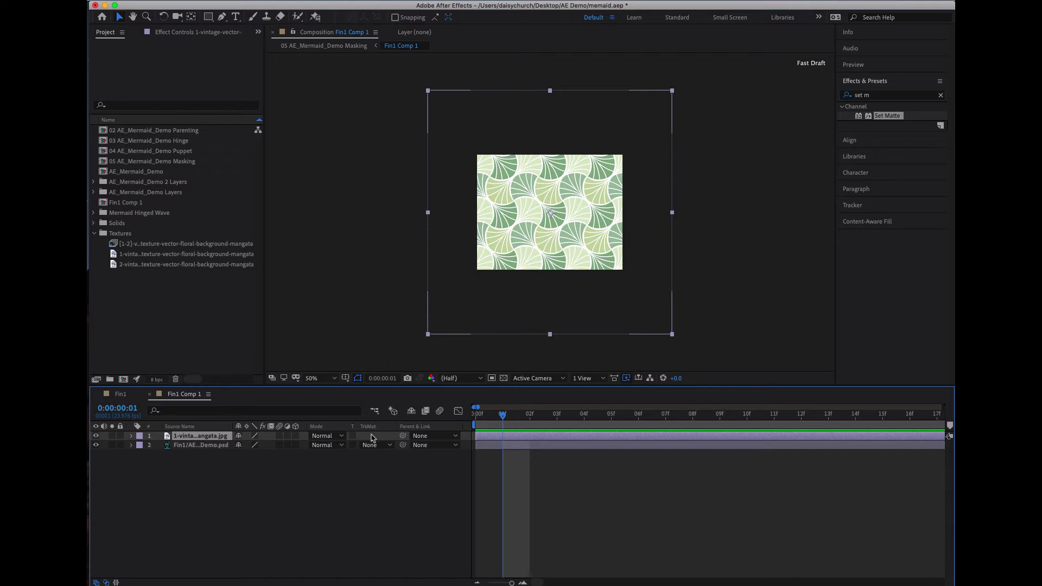
- Paste a copy of the fin layer above the pattern layer and set the pattern's track matte to Alpha Matte
{"action": "left_click", "coordinate": [200, 446]}
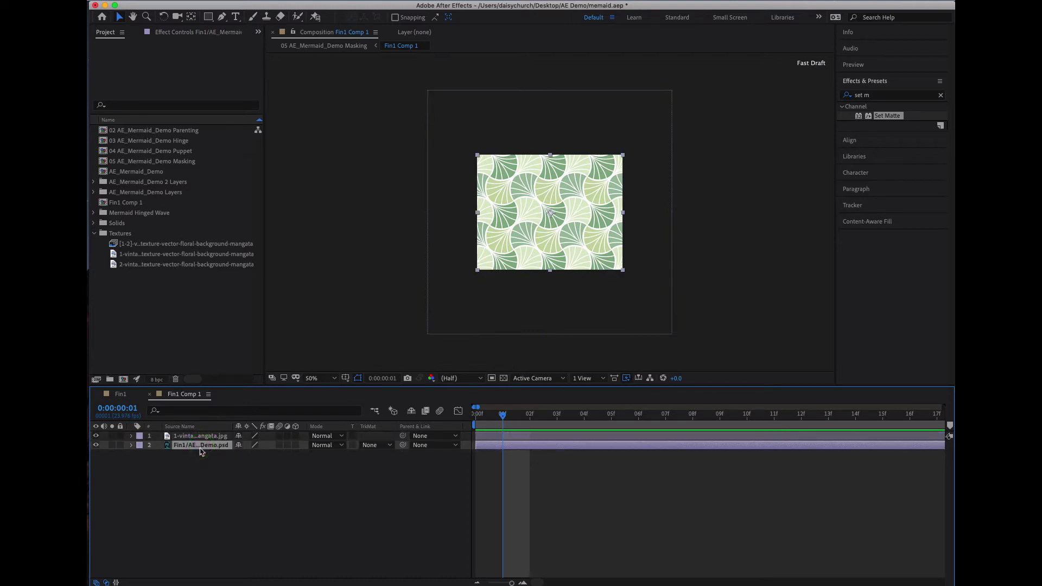
{"action": "key", "text": "super+c"}
{"action": "left_click", "coordinate": [216, 437]}
{"action": "key", "text": "super+v"}
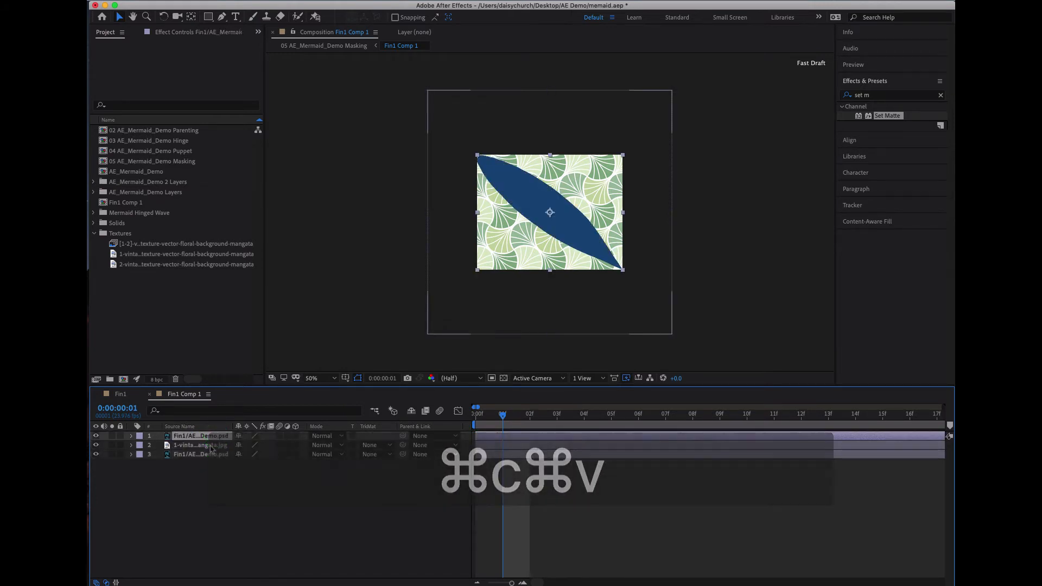
{"action": "left_click", "coordinate": [378, 447]}
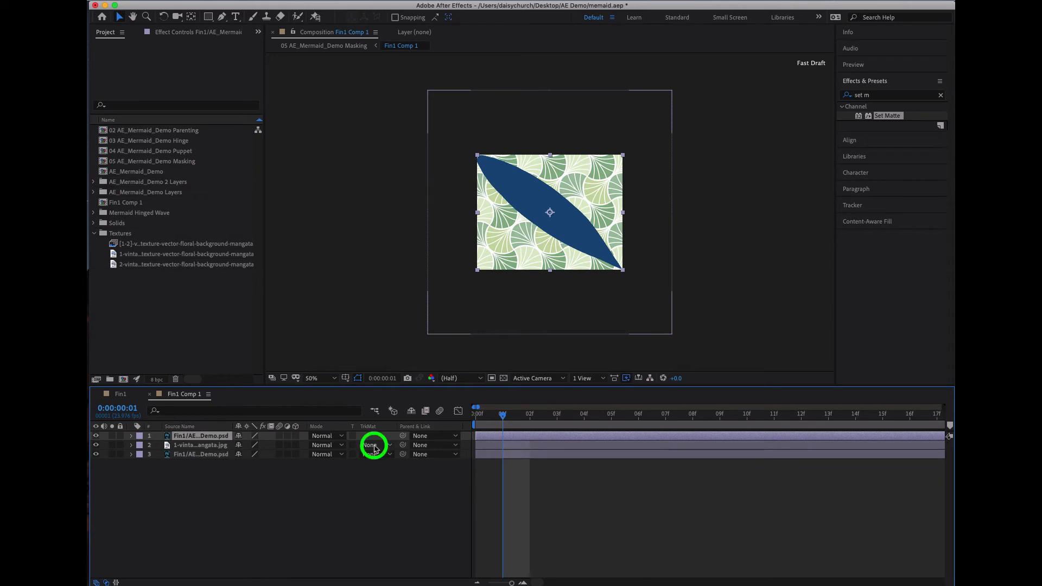
{"action": "left_click", "coordinate": [391, 473]}
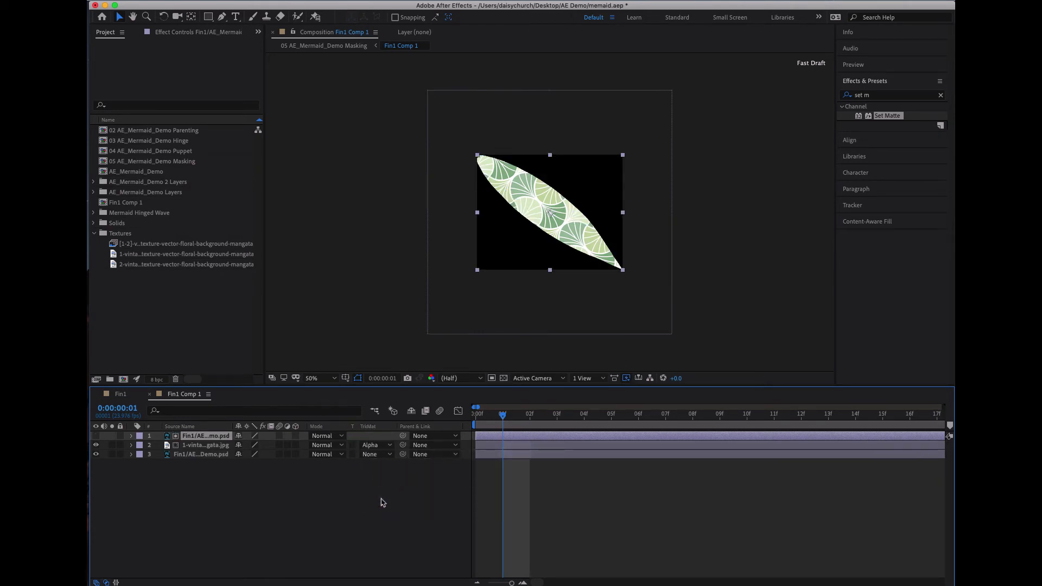
{"action": "left_click", "coordinate": [382, 502]}
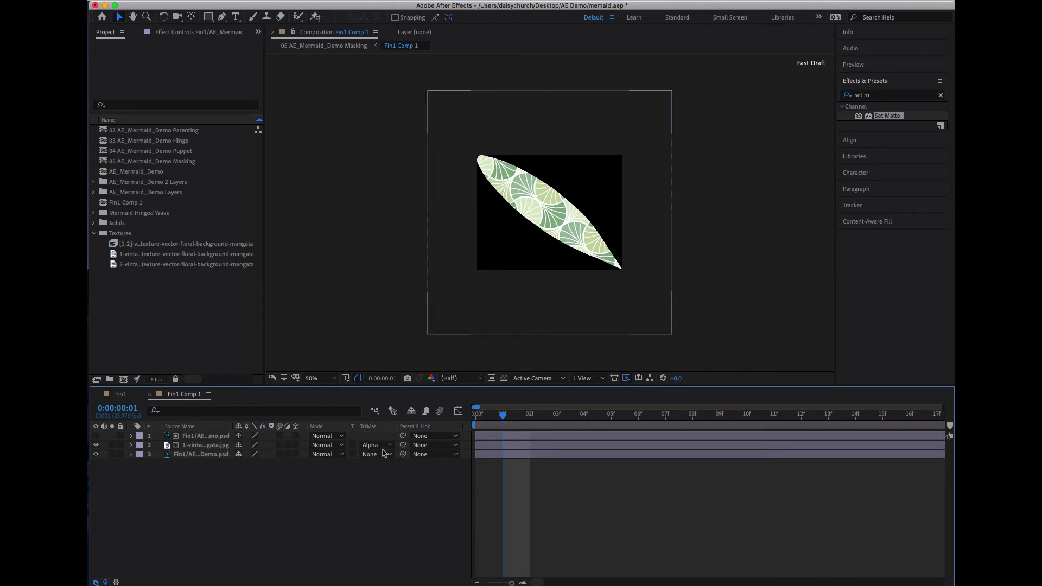
{"action": "left_click", "coordinate": [206, 445]}
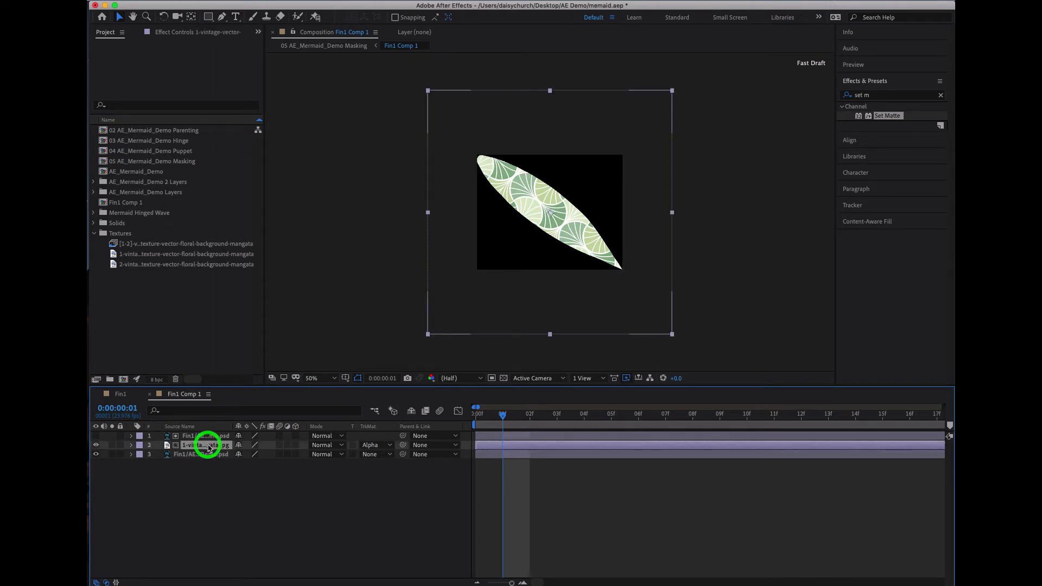
{"action": "left_click", "coordinate": [210, 436]}
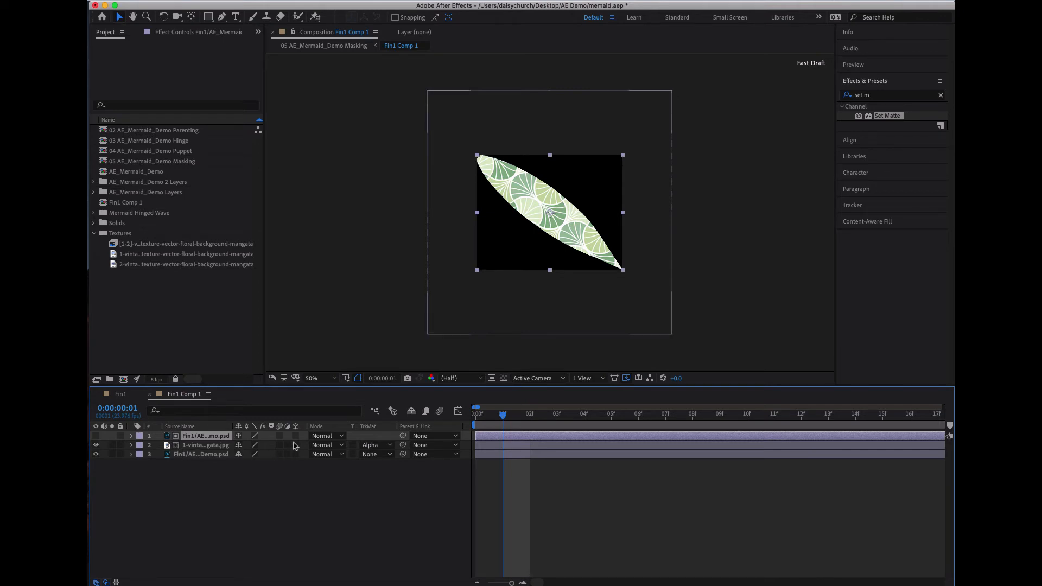
{"action": "left_click", "coordinate": [324, 437]}
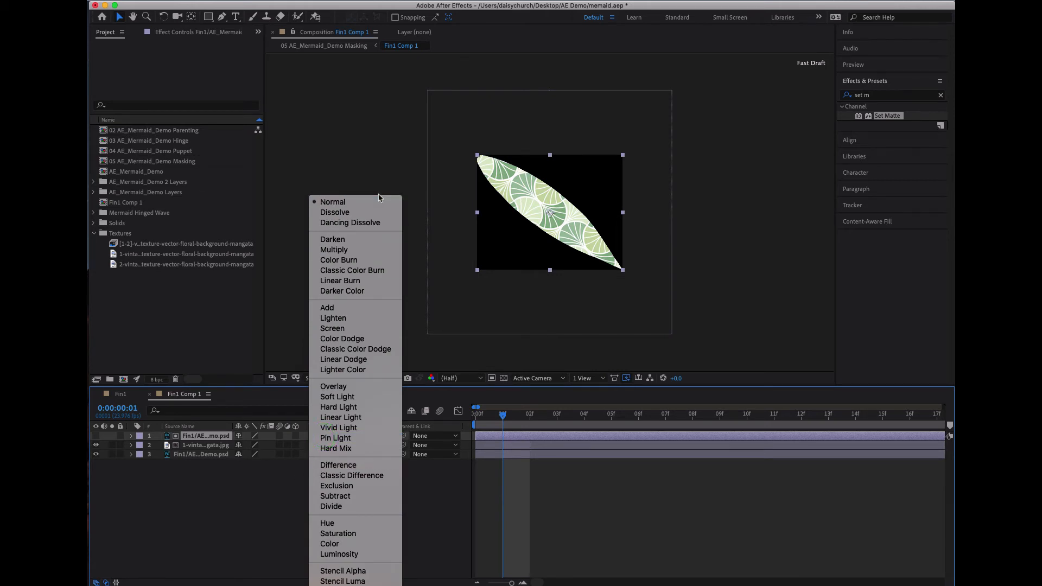
{"action": "left_click", "coordinate": [359, 249]}
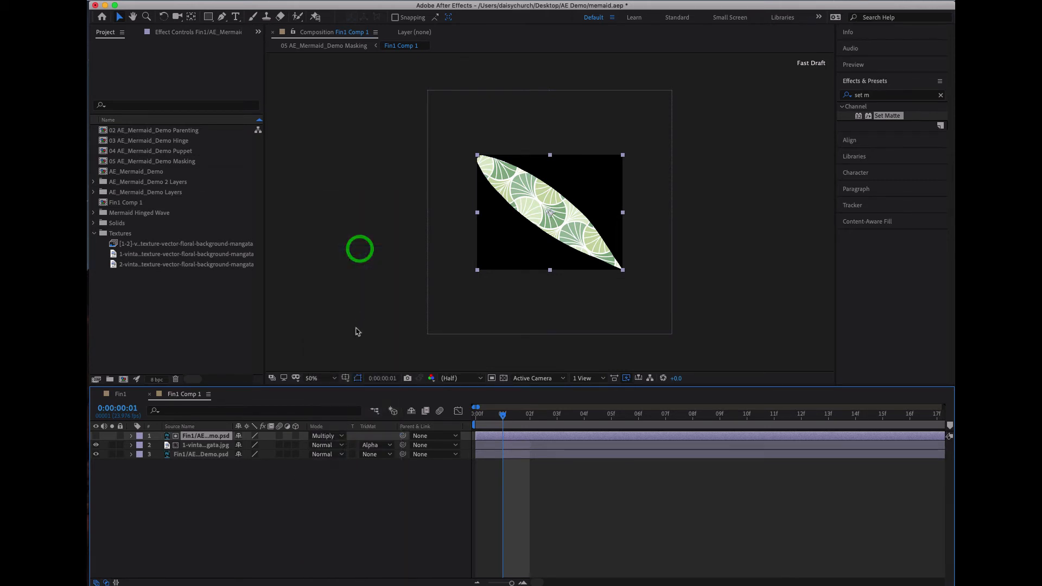
{"action": "left_click", "coordinate": [329, 437]}
{"action": "left_click", "coordinate": [336, 202]}
- Try the Multiply, Overlay and Classic Difference blending modes on the 1-vintage pattern layer
{"action": "left_click", "coordinate": [219, 445]}
{"action": "left_click", "coordinate": [337, 446]}
{"action": "left_click", "coordinate": [341, 249]}
{"action": "left_click", "coordinate": [326, 445]}
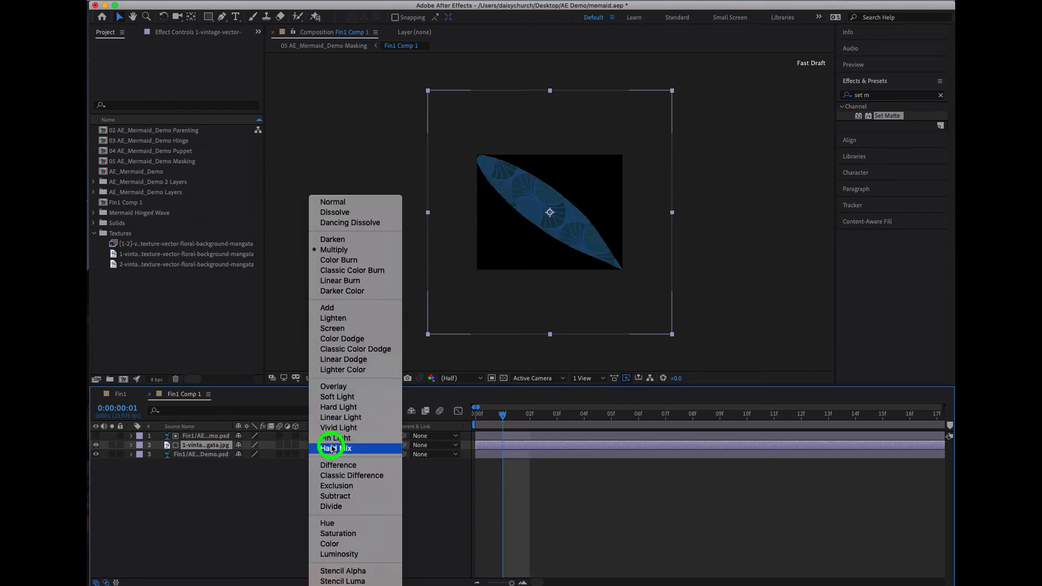
{"action": "left_click", "coordinate": [340, 389]}
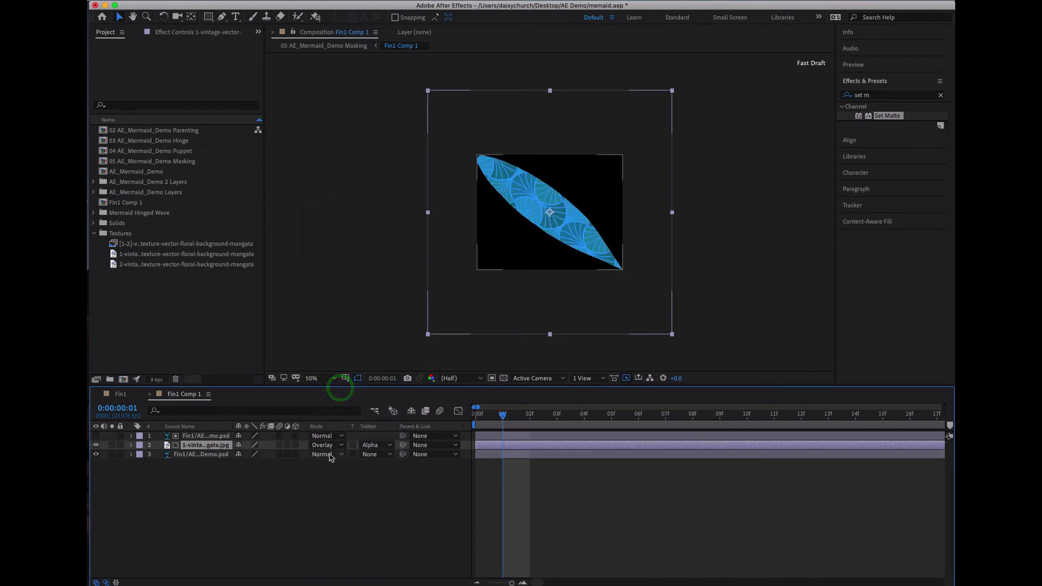
{"action": "left_click", "coordinate": [326, 446]}
{"action": "left_click", "coordinate": [333, 476]}
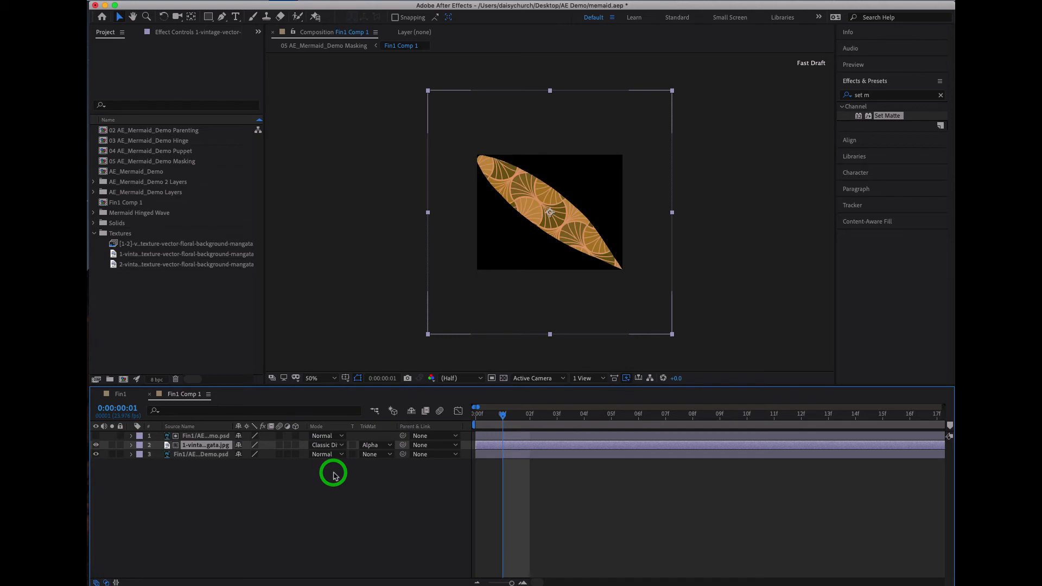
- Try the Screen, Add and Linear Burn blending modes on the 1-vintage pattern layer, finishing with Luminosity
{"action": "left_click", "coordinate": [332, 445]}
{"action": "left_click", "coordinate": [342, 328]}
{"action": "left_click", "coordinate": [335, 445]}
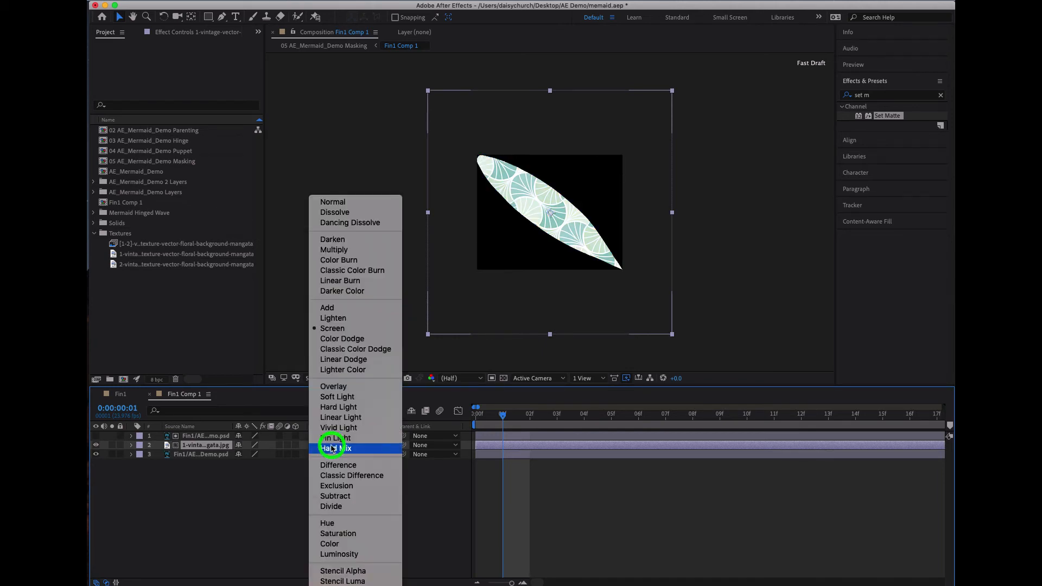
{"action": "left_click", "coordinate": [337, 312]}
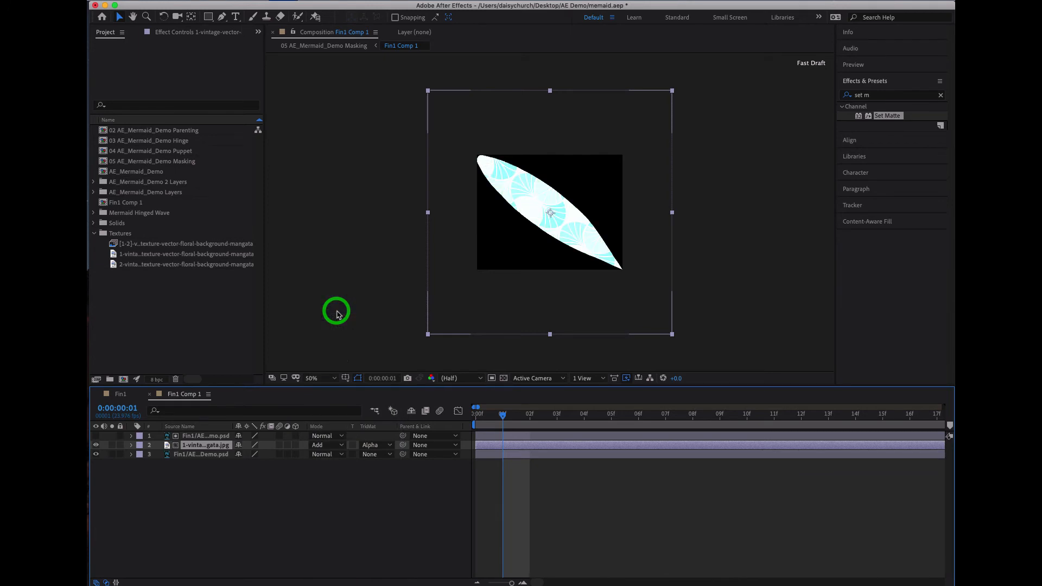
{"action": "left_click", "coordinate": [331, 445]}
{"action": "left_click", "coordinate": [350, 280]}
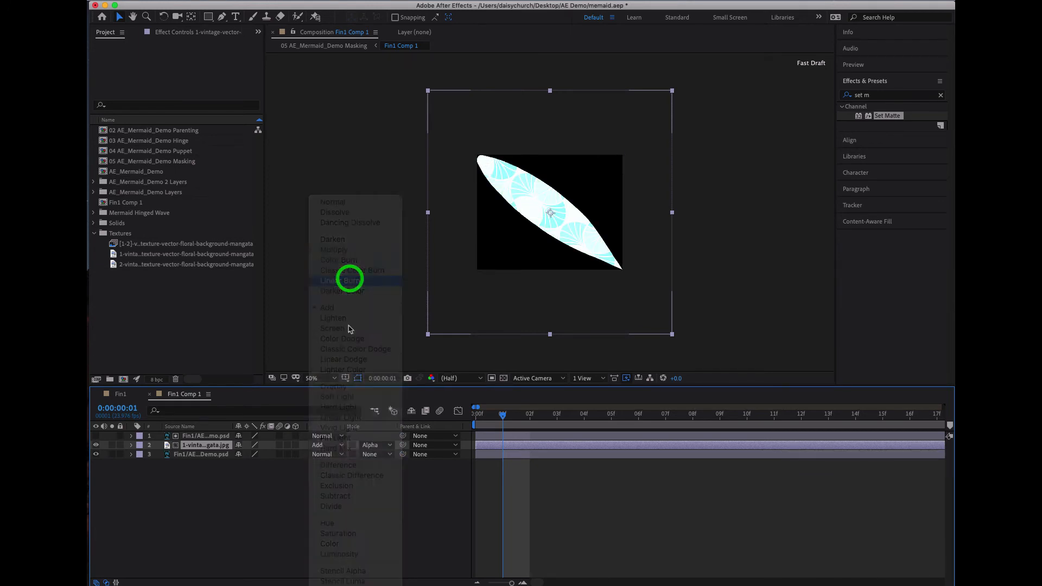
{"action": "left_click", "coordinate": [333, 444]}
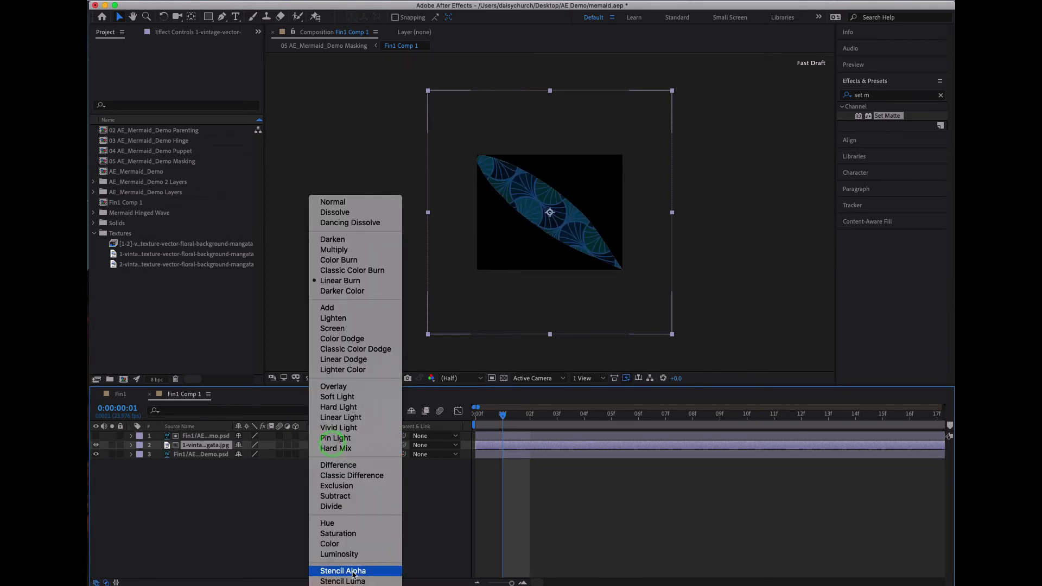
{"action": "left_click", "coordinate": [356, 555]}
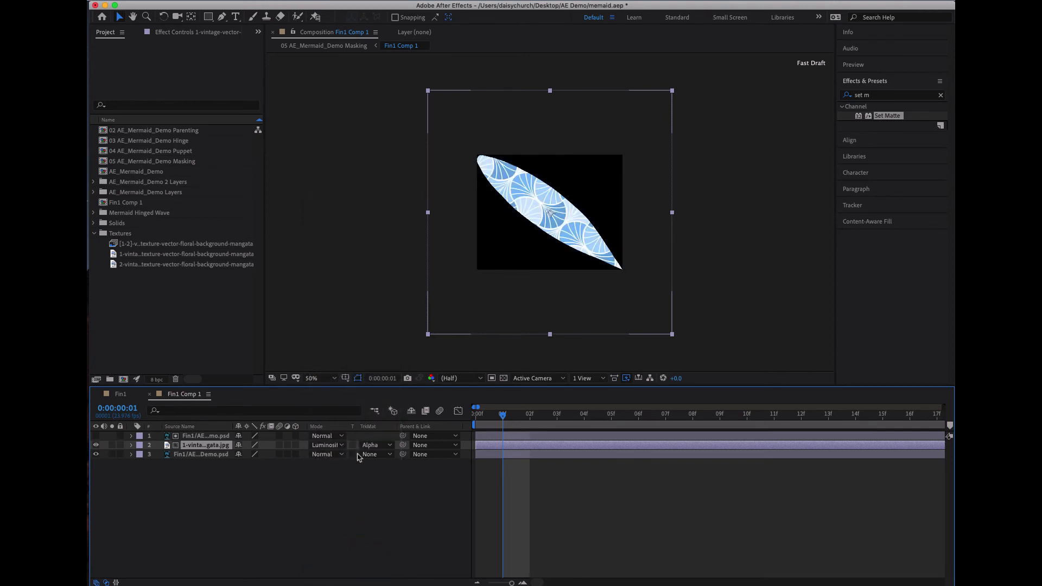
- Adjust the 1-vintage pattern layer's opacity, lowering it to 54% and raising it partway back toward 100%
{"action": "left_click", "coordinate": [132, 446]}
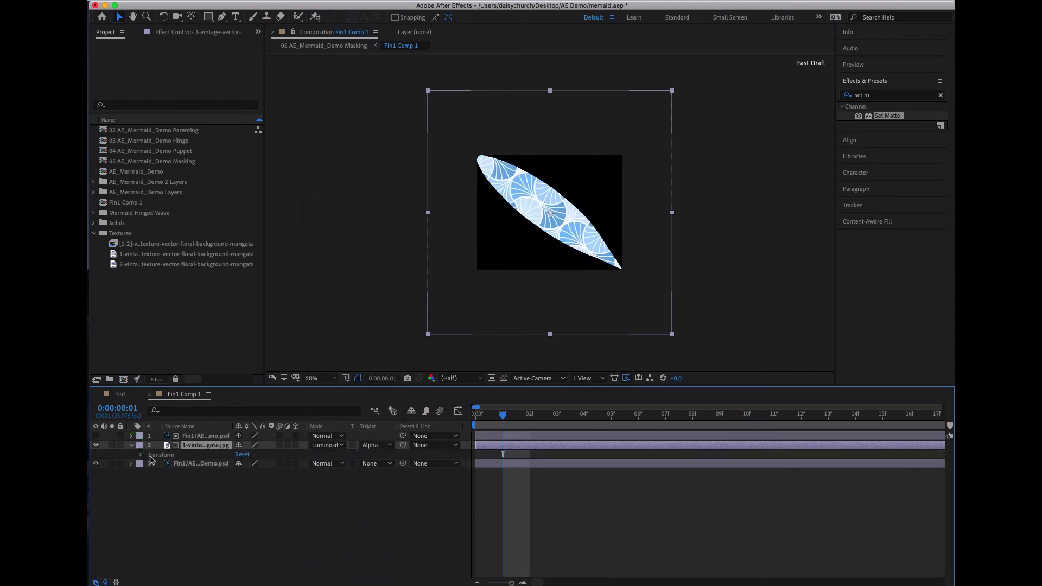
{"action": "key", "text": "o"}
{"action": "left_click", "coordinate": [202, 448]}
{"action": "key", "text": "o"}
{"action": "key", "text": "o"}
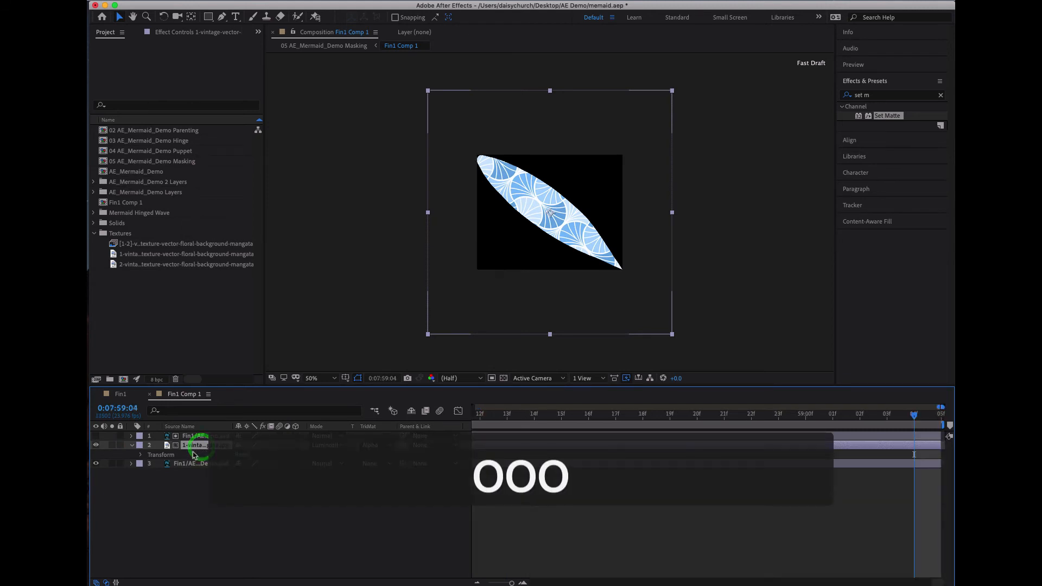
{"action": "left_click", "coordinate": [140, 455]}
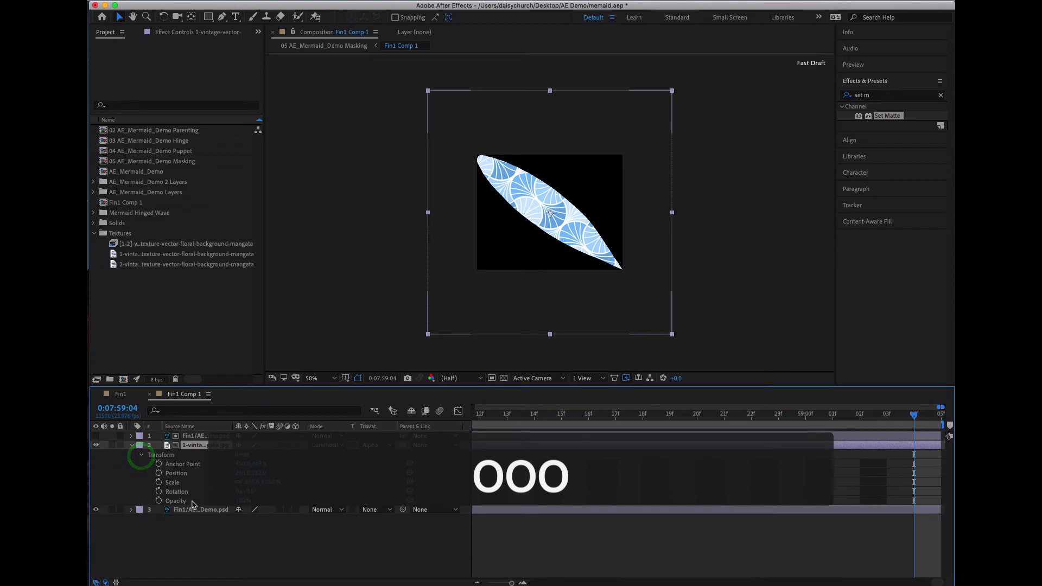
{"action": "left_click_drag", "start_coordinate": [239, 500], "coordinate": [201, 508]}
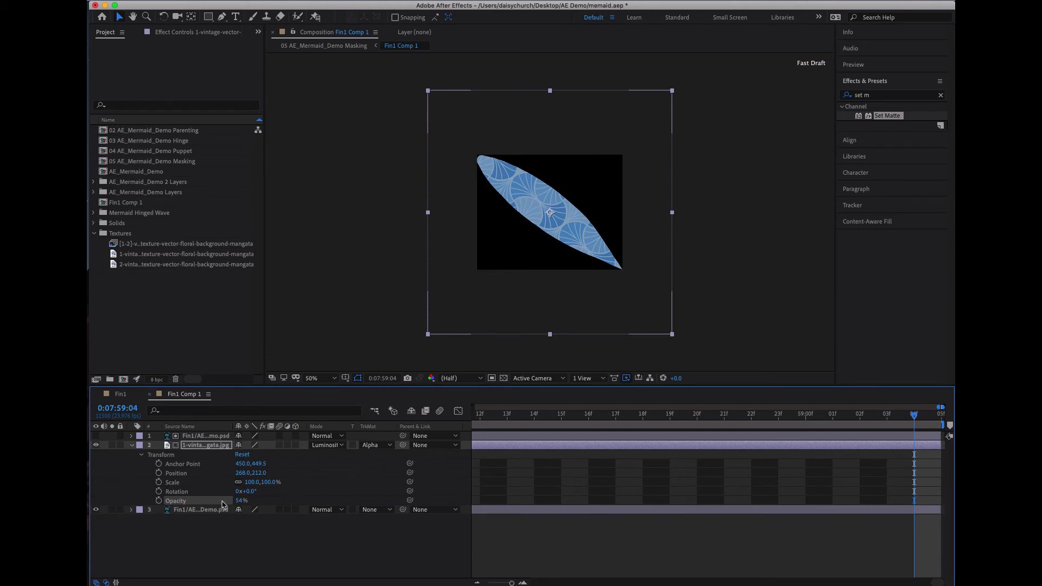
{"action": "left_click_drag", "start_coordinate": [497, 426], "coordinate": [420, 411]}
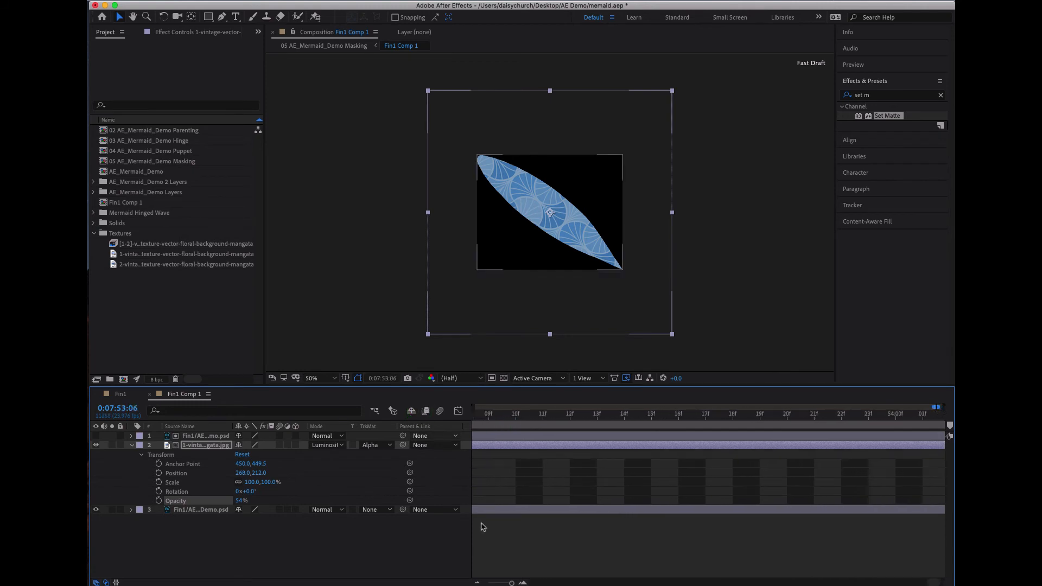
{"action": "left_click_drag", "start_coordinate": [504, 582], "coordinate": [479, 582]}
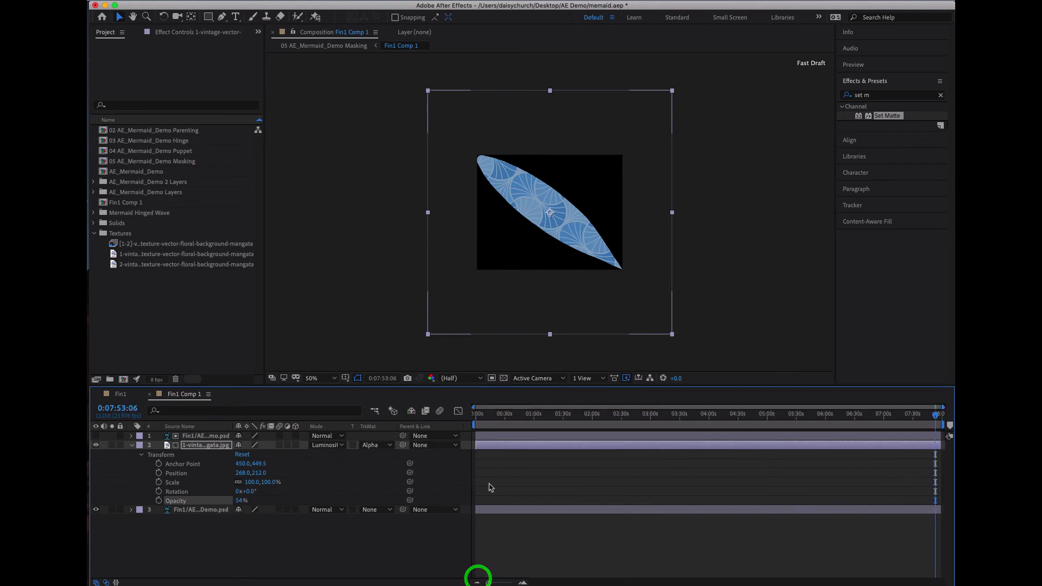
{"action": "left_click_drag", "start_coordinate": [239, 504], "coordinate": [257, 501]}
{"action": "left_click", "coordinate": [132, 445]}
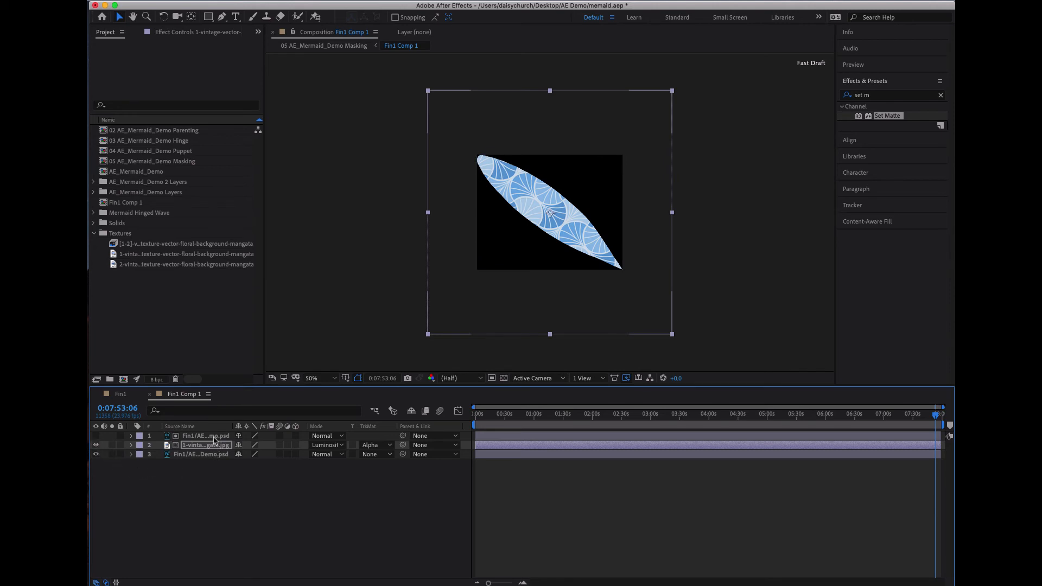
- Place the orange 2-vintage pattern image from the Textures folder centred above all layers and enlarge it to slightly over twice its size
{"action": "left_click", "coordinate": [214, 437]}
{"action": "left_click", "coordinate": [147, 254]}
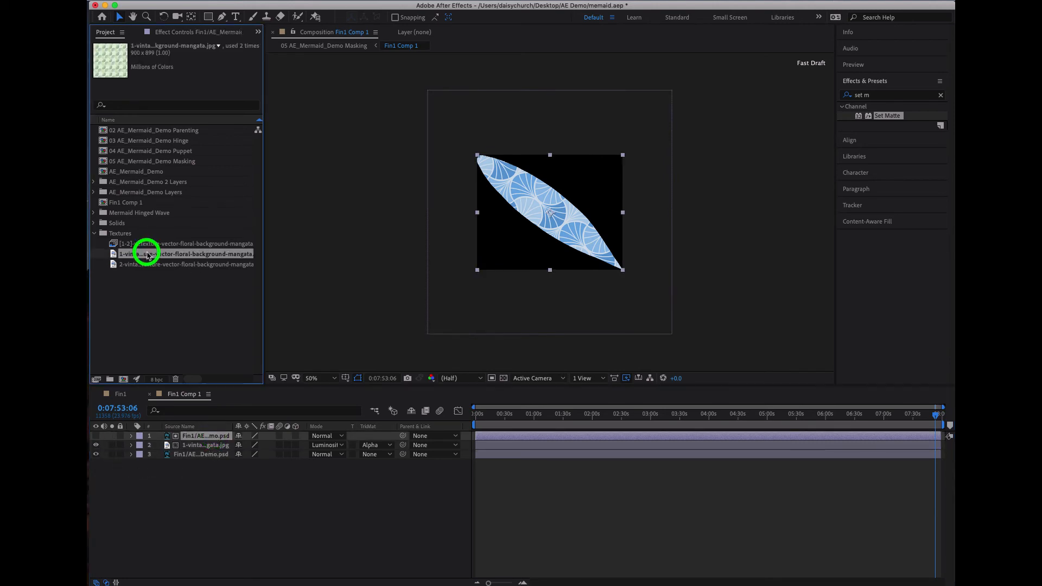
{"action": "left_click_drag", "start_coordinate": [148, 265], "coordinate": [549, 211]}
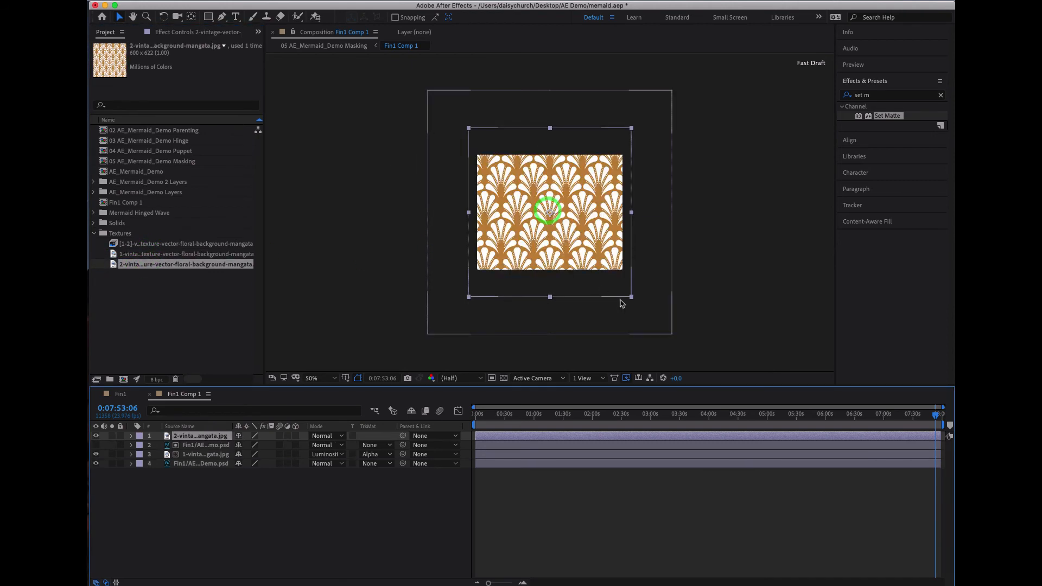
{"action": "left_click_drag", "start_coordinate": [631, 296], "coordinate": [731, 375]}
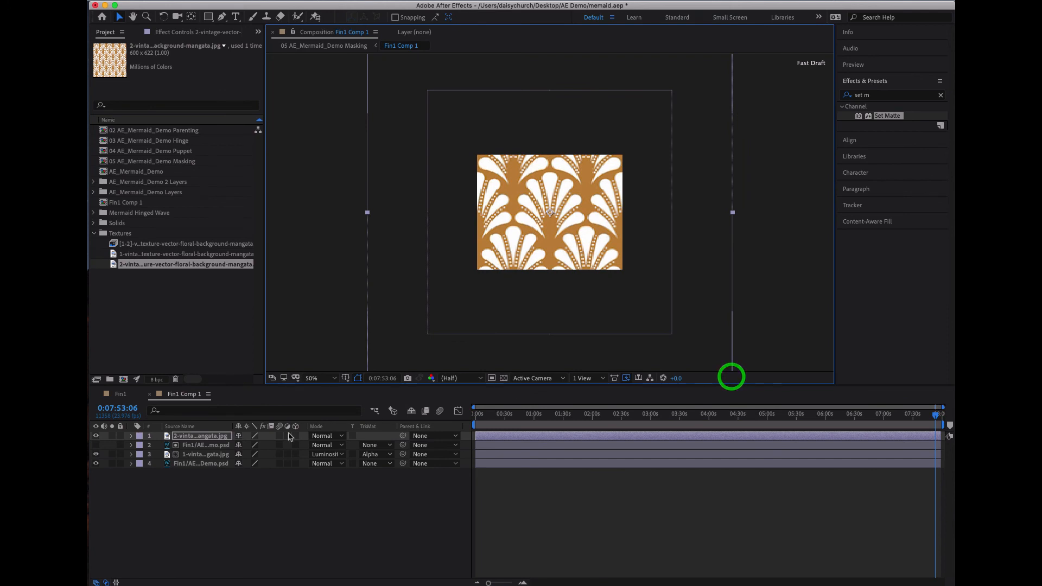
- Paste a copy of the original fin layer above the 2-vintage pattern layer and set that pattern's track matte to Alpha Matte
{"action": "left_click", "coordinate": [193, 445]}
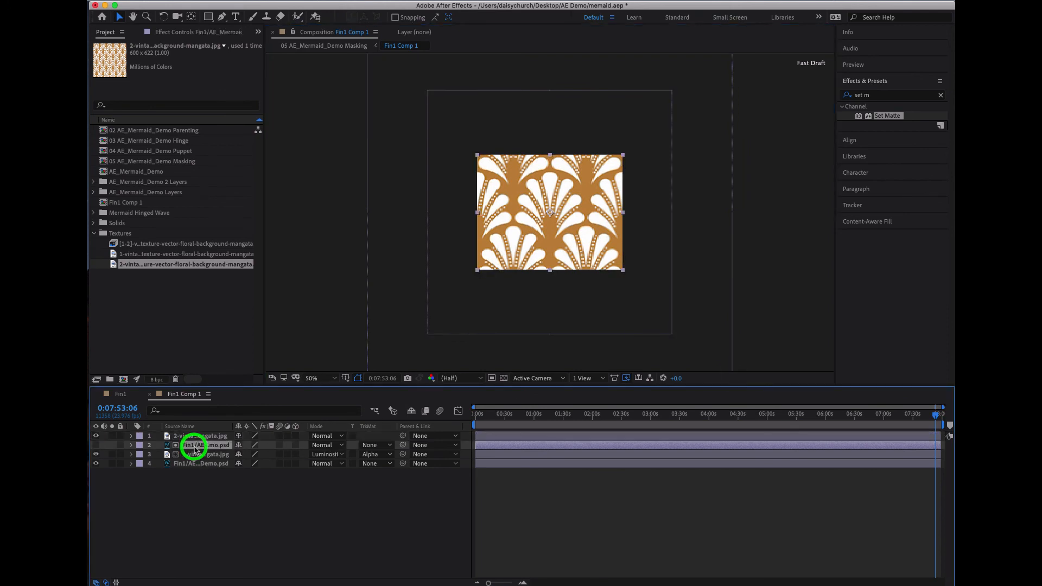
{"action": "left_click", "coordinate": [193, 463]}
{"action": "key", "text": "super+c"}
{"action": "left_click", "coordinate": [198, 436]}
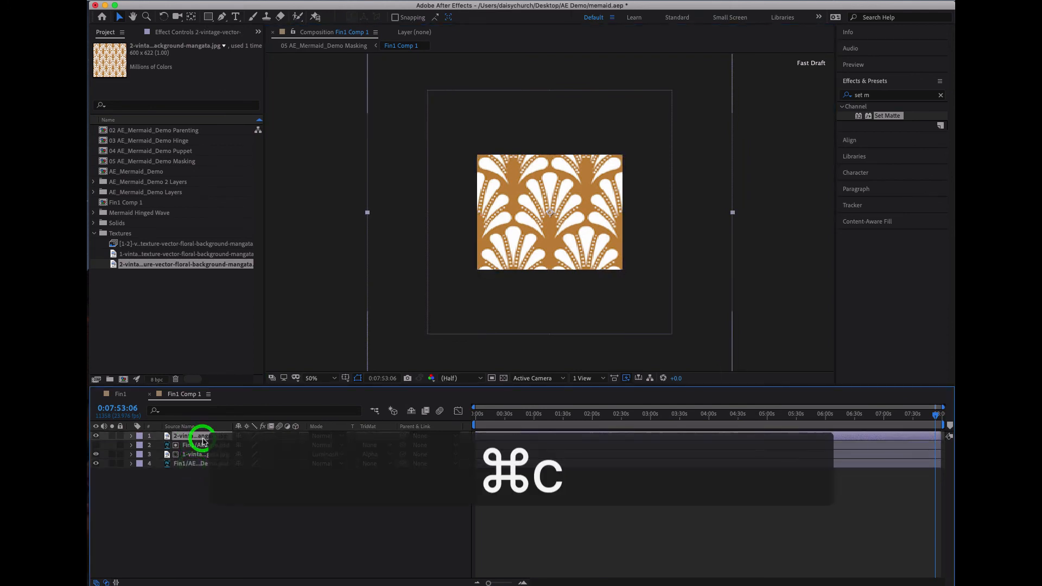
{"action": "key", "text": "super+v"}
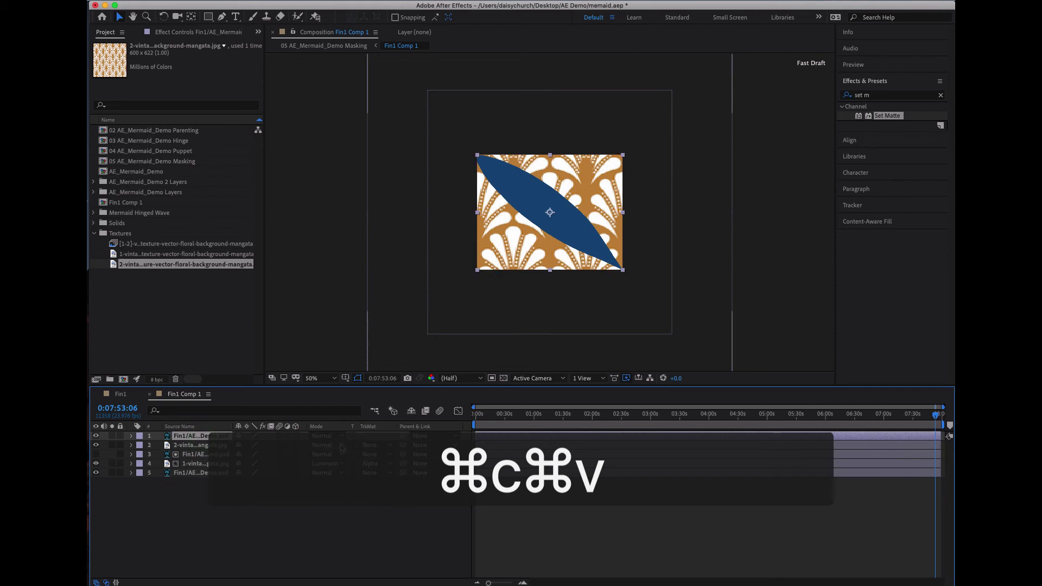
{"action": "left_click", "coordinate": [370, 447]}
{"action": "left_click", "coordinate": [391, 468]}
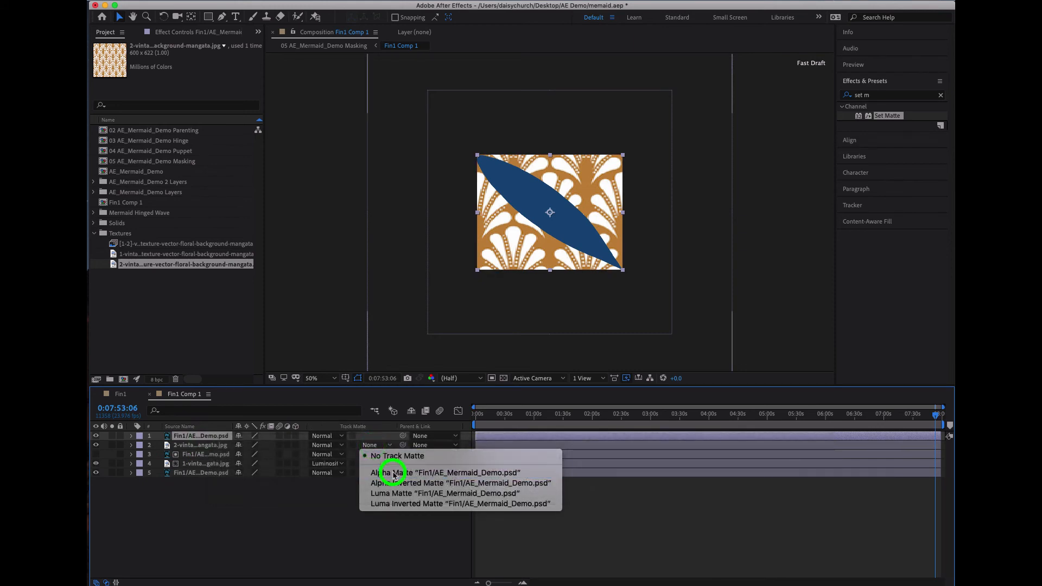
{"action": "left_click", "coordinate": [336, 437]}
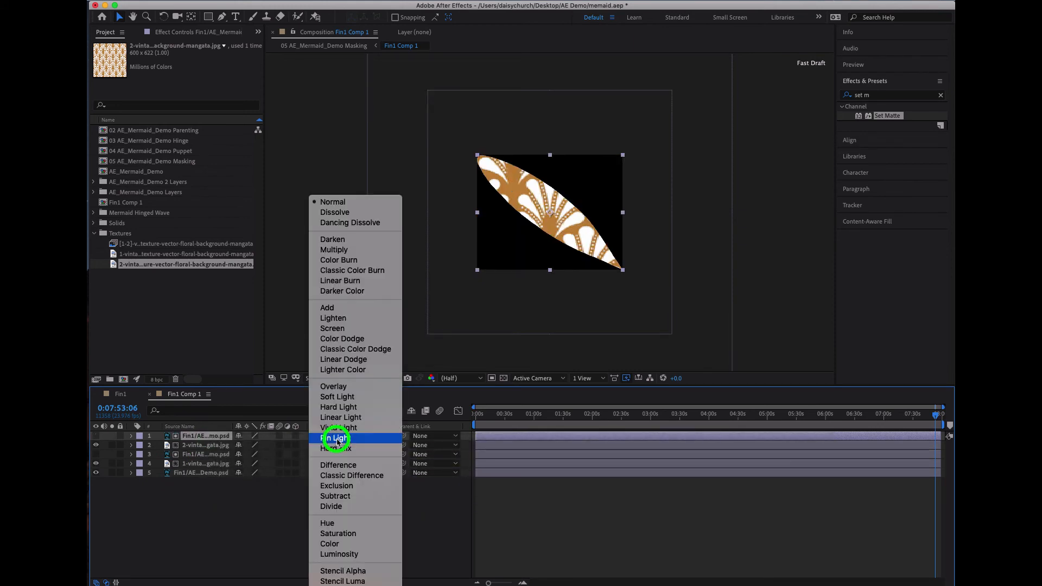
{"action": "left_click", "coordinate": [343, 407]}
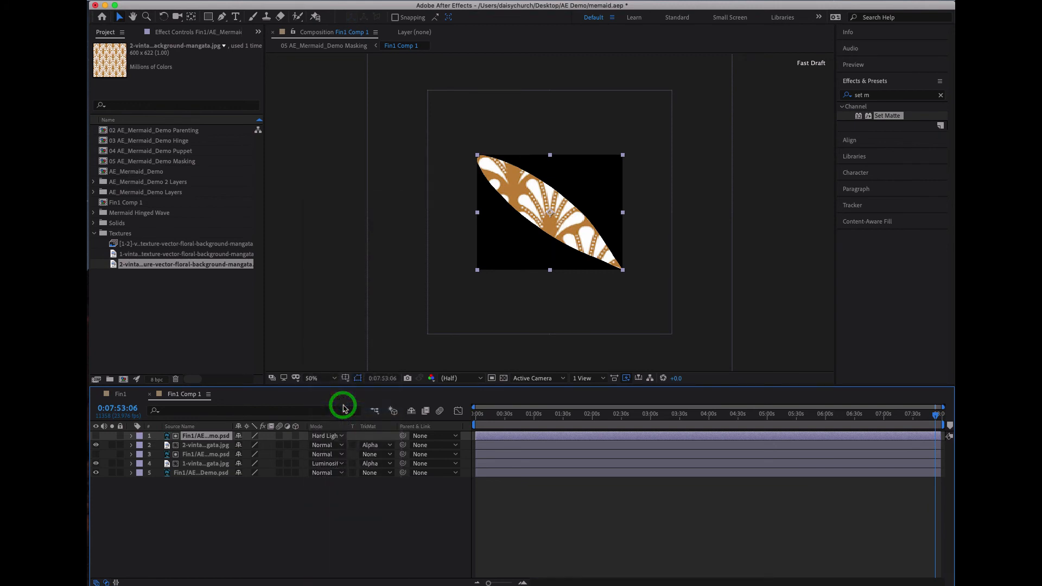
{"action": "left_click", "coordinate": [334, 437]}
{"action": "left_click", "coordinate": [334, 438]}
{"action": "left_click", "coordinate": [325, 436]}
{"action": "left_click", "coordinate": [352, 201]}
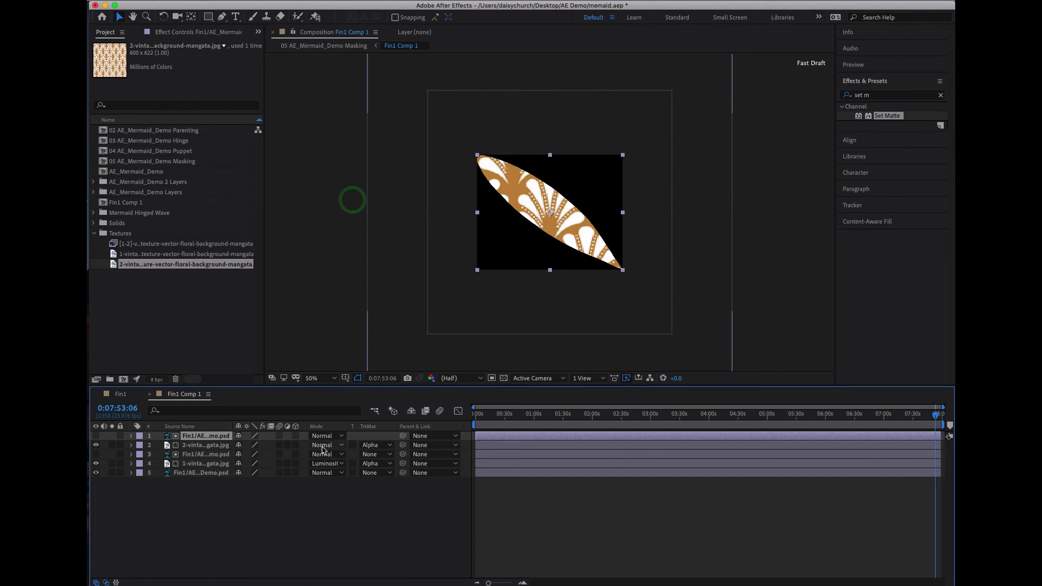
- Try the Darken, Vivid Light, Difference, Soft Light and Hard Light blending modes on the 2-vintage pattern layer
{"action": "left_click", "coordinate": [324, 436]}
{"action": "left_click", "coordinate": [359, 239]}
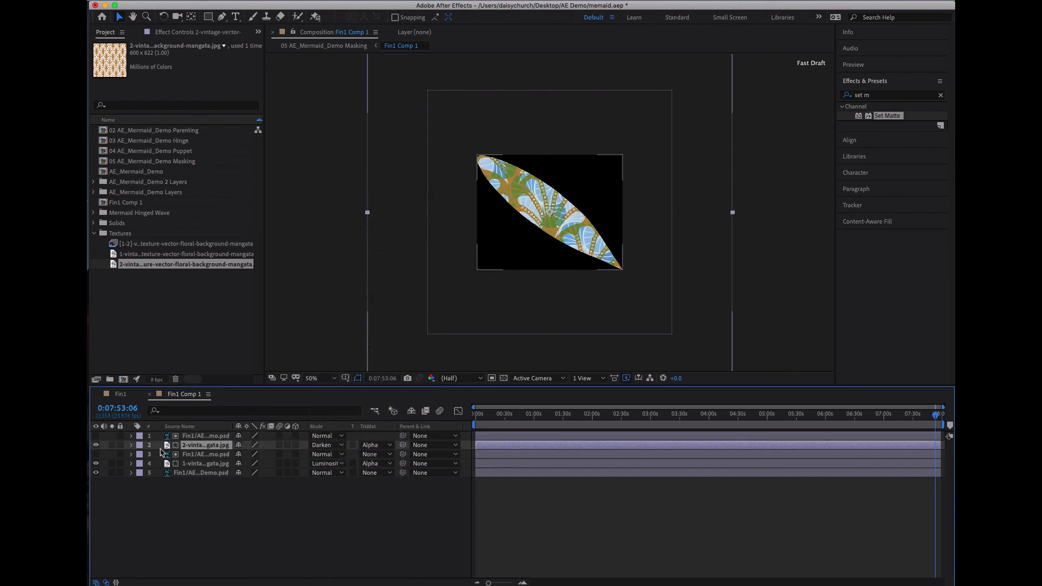
{"action": "left_click", "coordinate": [131, 446]}
{"action": "left_click", "coordinate": [340, 447]}
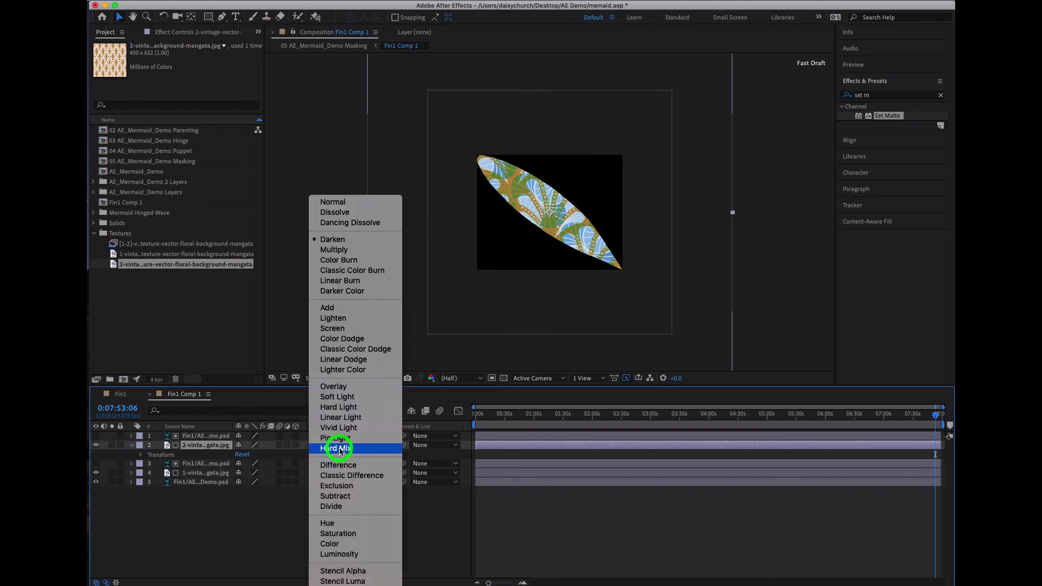
{"action": "left_click", "coordinate": [343, 428]}
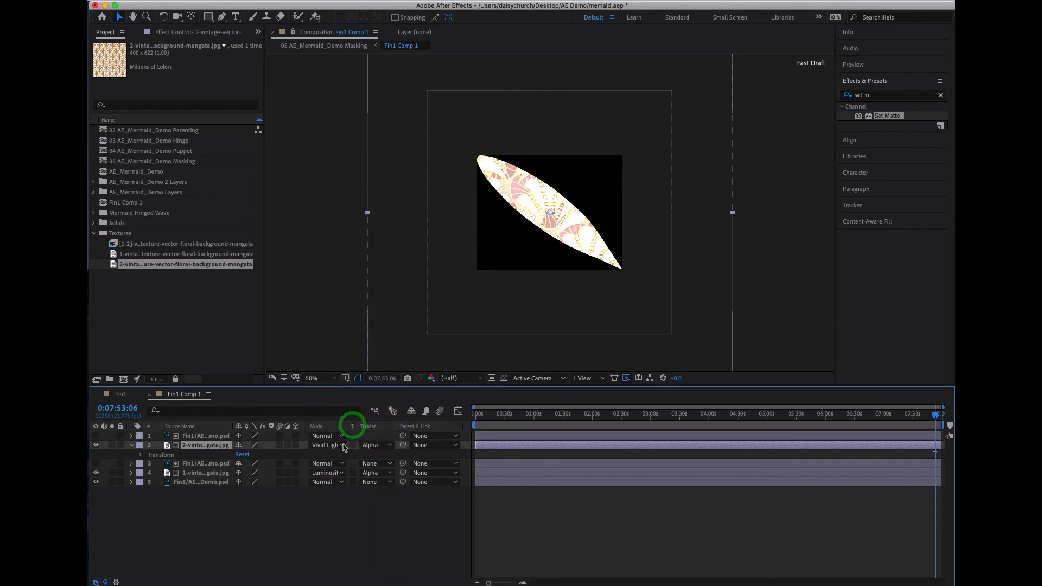
{"action": "left_click", "coordinate": [338, 450]}
{"action": "left_click", "coordinate": [339, 469]}
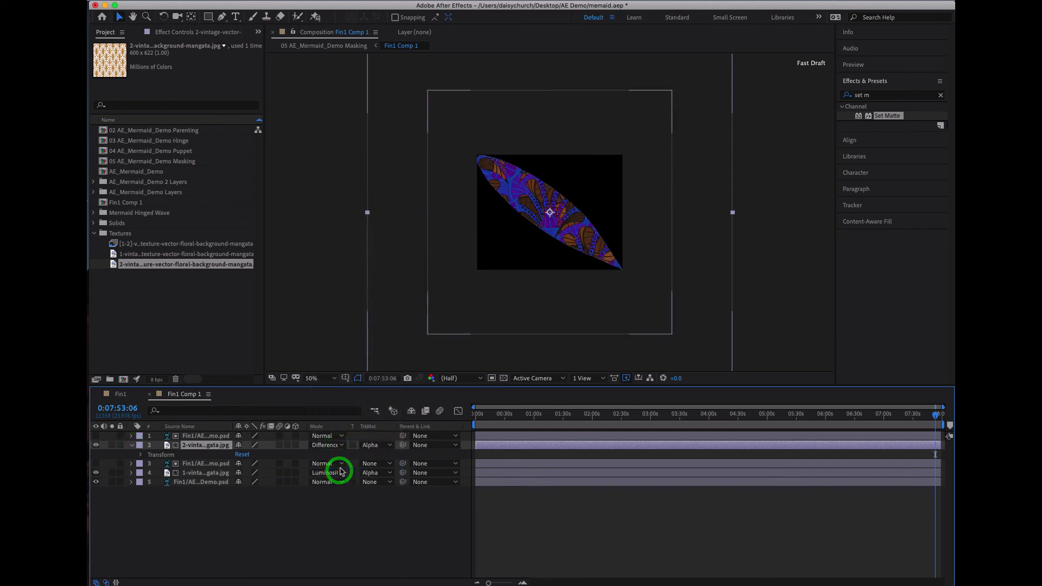
{"action": "left_click", "coordinate": [341, 445]}
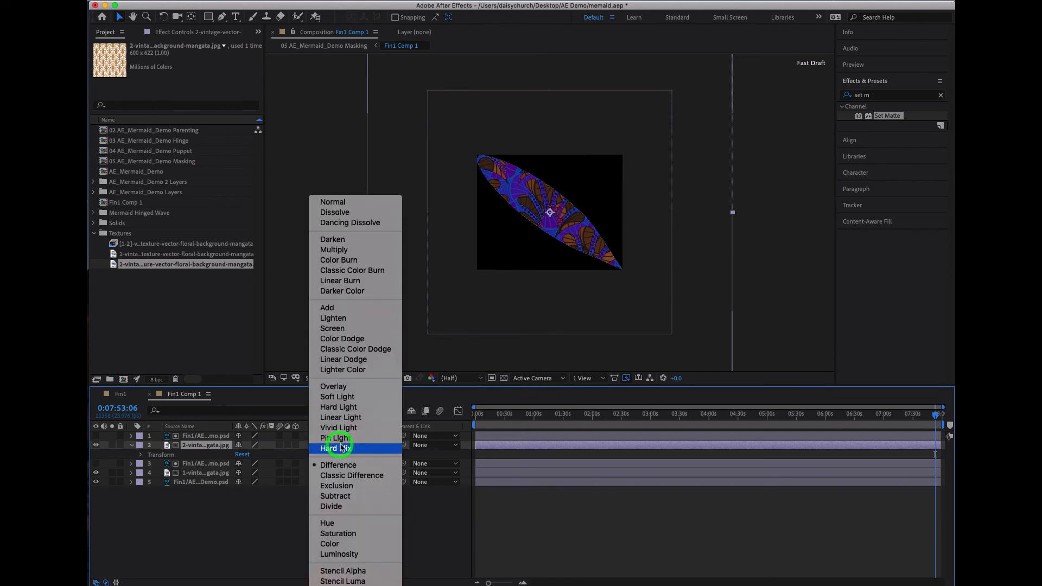
{"action": "left_click", "coordinate": [339, 396]}
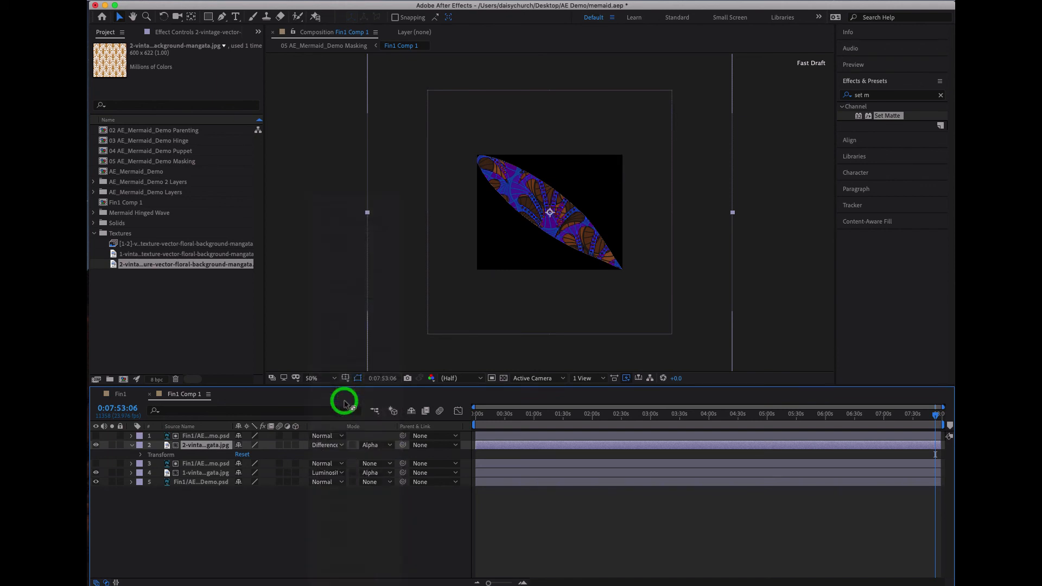
{"action": "left_click", "coordinate": [342, 443]}
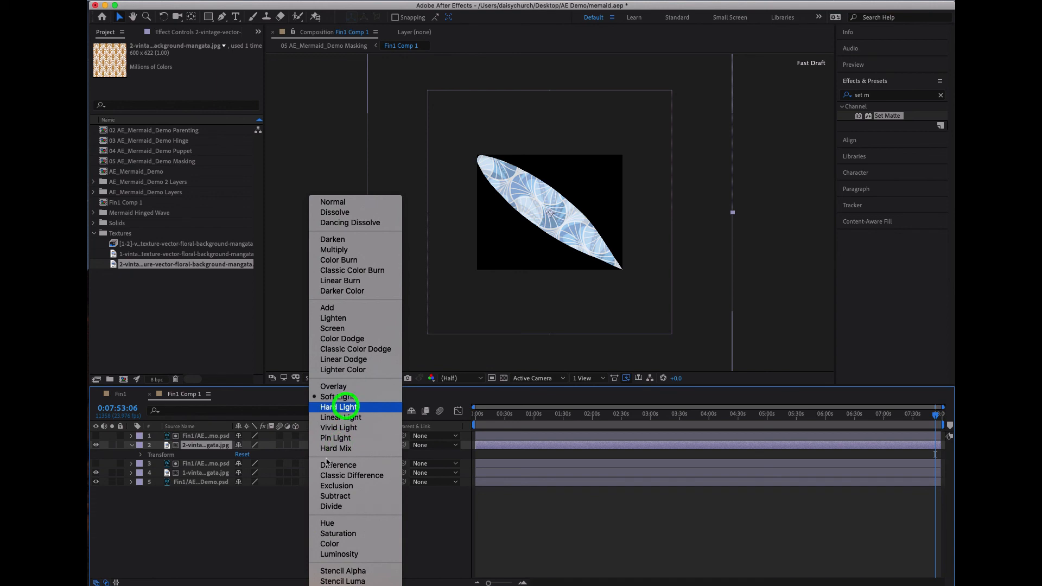
{"action": "left_click", "coordinate": [338, 407]}
- Lower the 2-vintage pattern layer's opacity to 57%, try the Difference blending mode and set the mode to Darken
{"action": "left_click", "coordinate": [141, 455]}
{"action": "left_click_drag", "start_coordinate": [238, 500], "coordinate": [217, 499]}
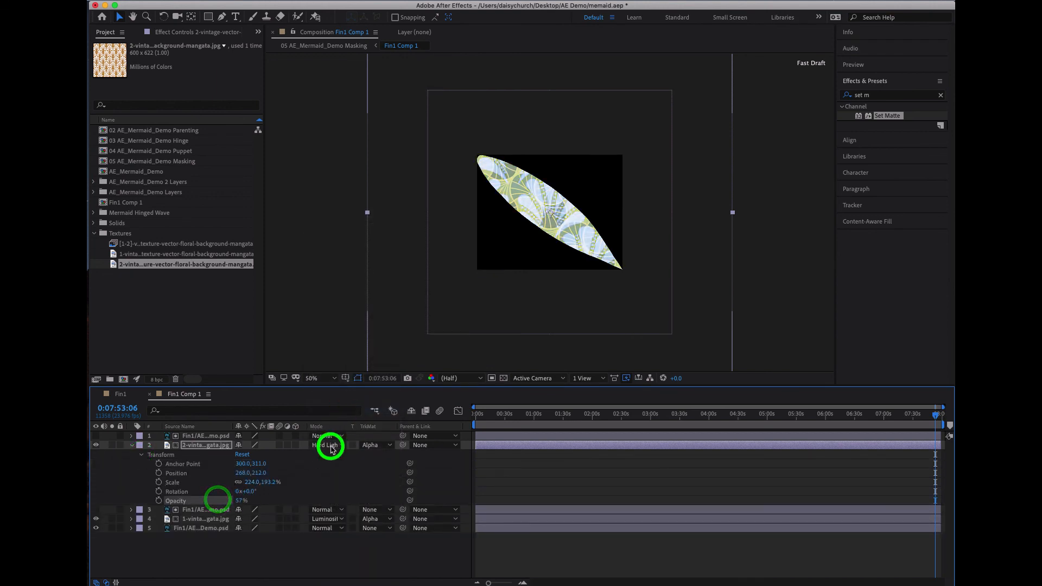
{"action": "left_click", "coordinate": [332, 446]}
{"action": "left_click", "coordinate": [341, 465]}
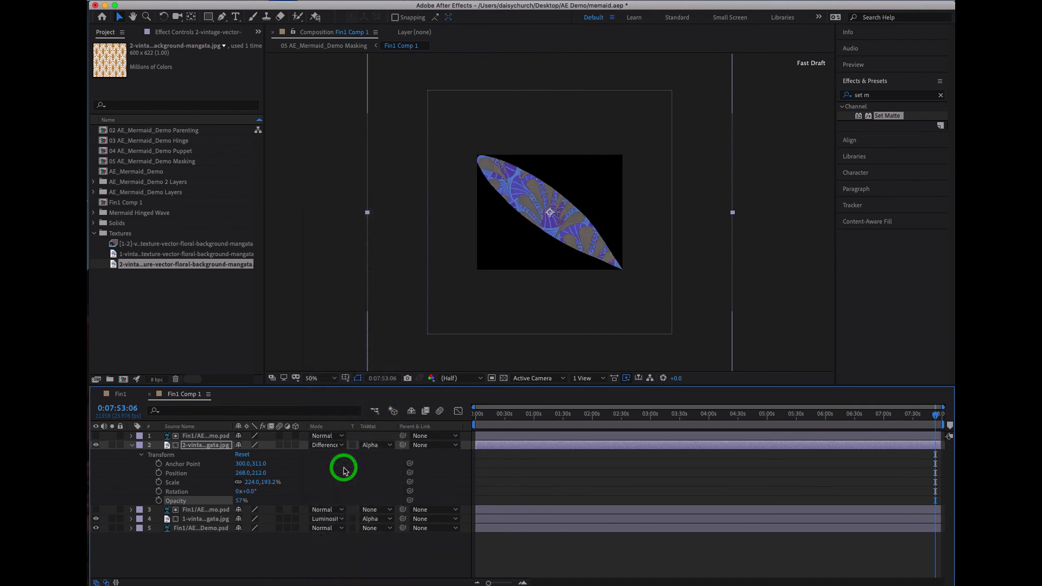
{"action": "left_click", "coordinate": [333, 445]}
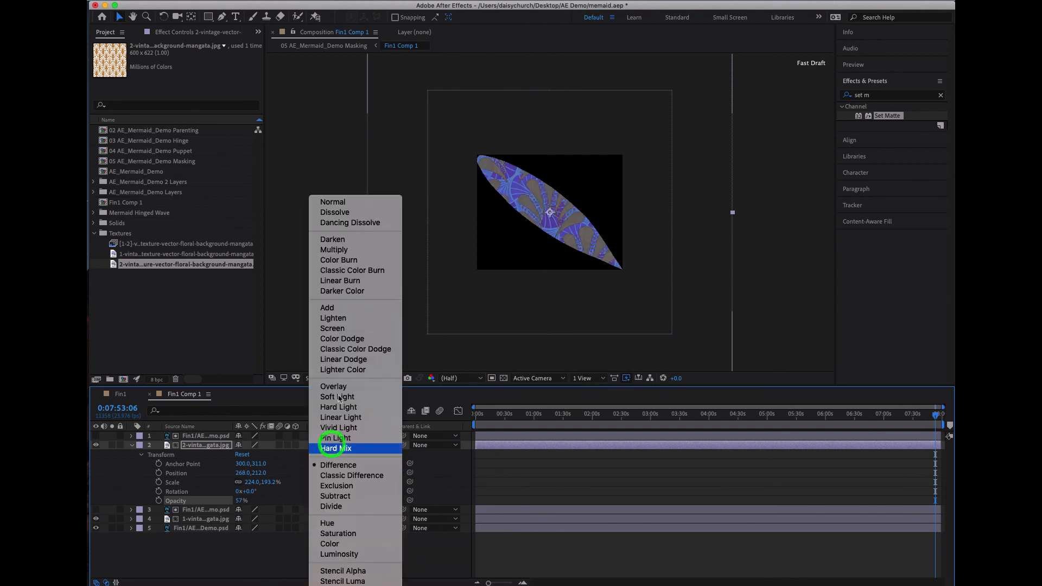
{"action": "left_click", "coordinate": [334, 240]}
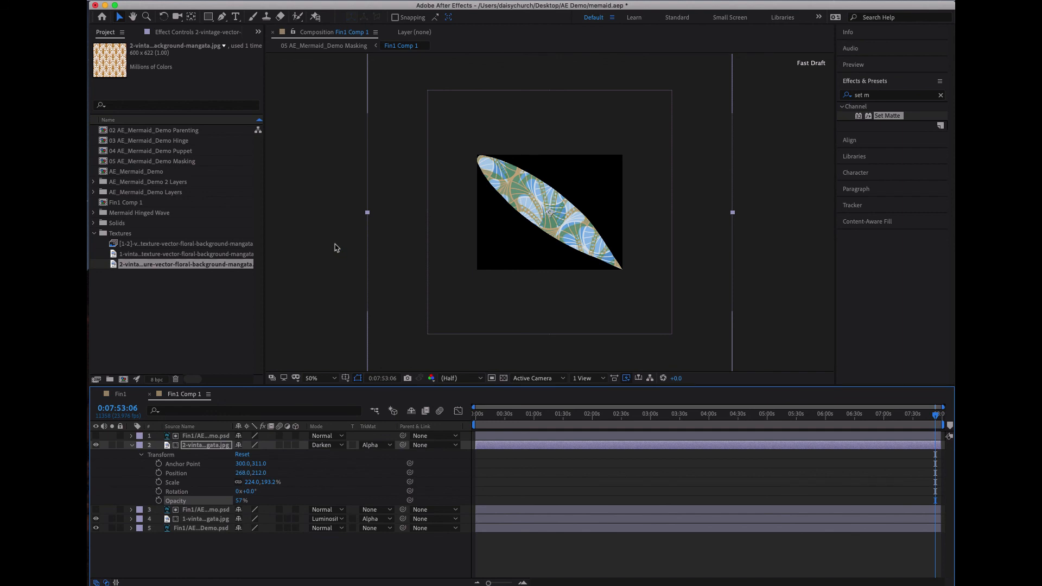
- Lower the 2-vintage pattern layer's opacity to 30% and raise it slightly again
{"action": "left_click_drag", "start_coordinate": [249, 501], "coordinate": [221, 499]}
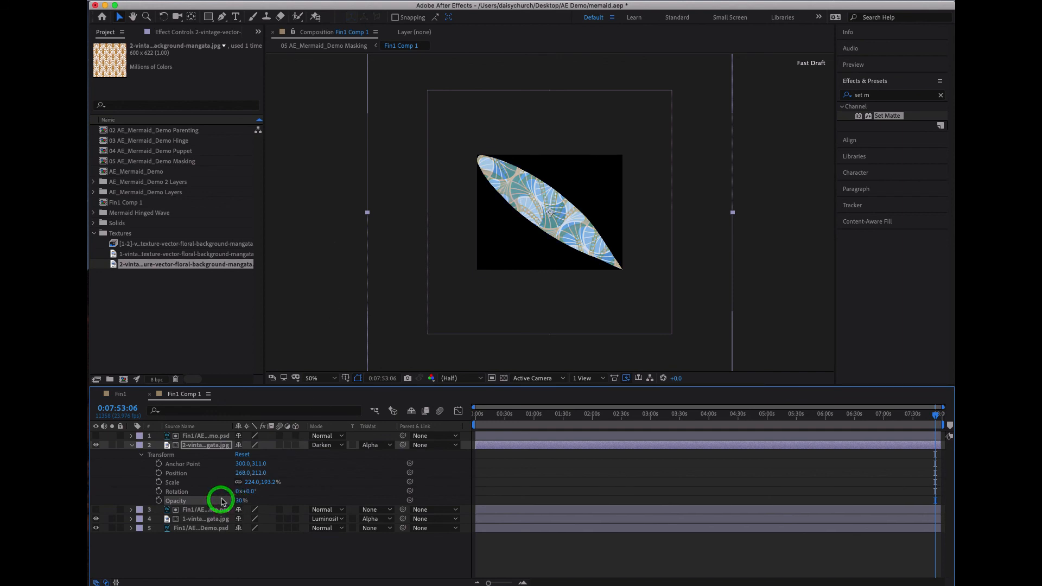
{"action": "left_click_drag", "start_coordinate": [242, 502], "coordinate": [247, 500]}
- View the Fin1 composition and open the 05 AE_Mermaid_Demo Masking composition to check the textured fin on the mermaid
{"action": "left_click", "coordinate": [120, 394]}
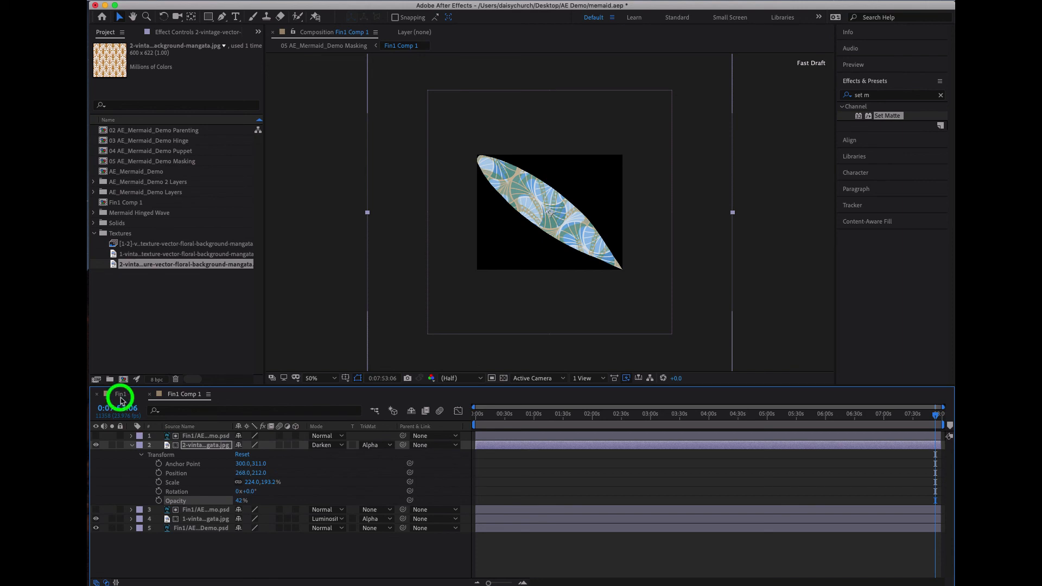
{"action": "double_click", "coordinate": [169, 161]}
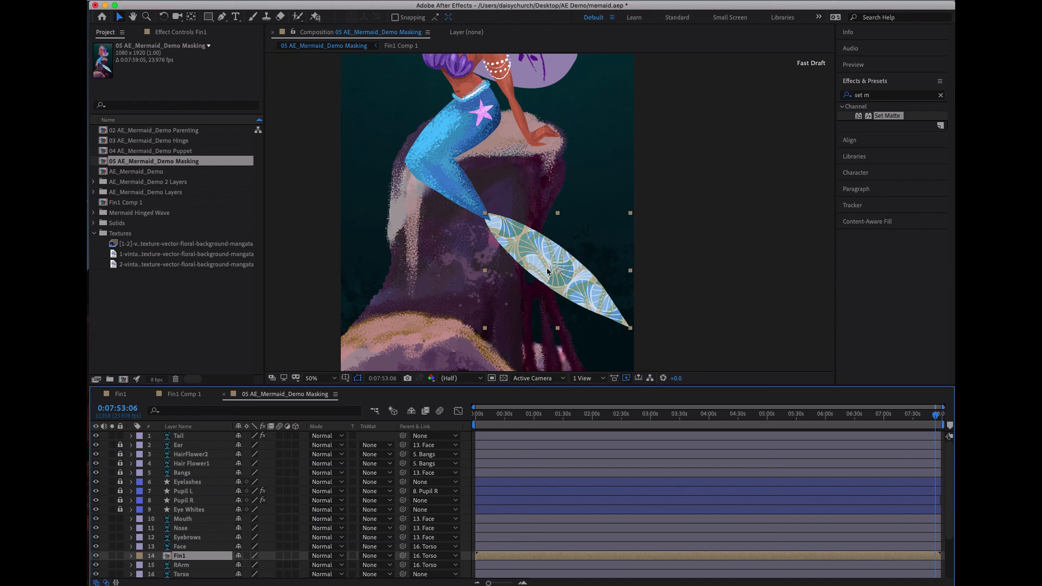
{"action": "left_click", "coordinate": [652, 1]}
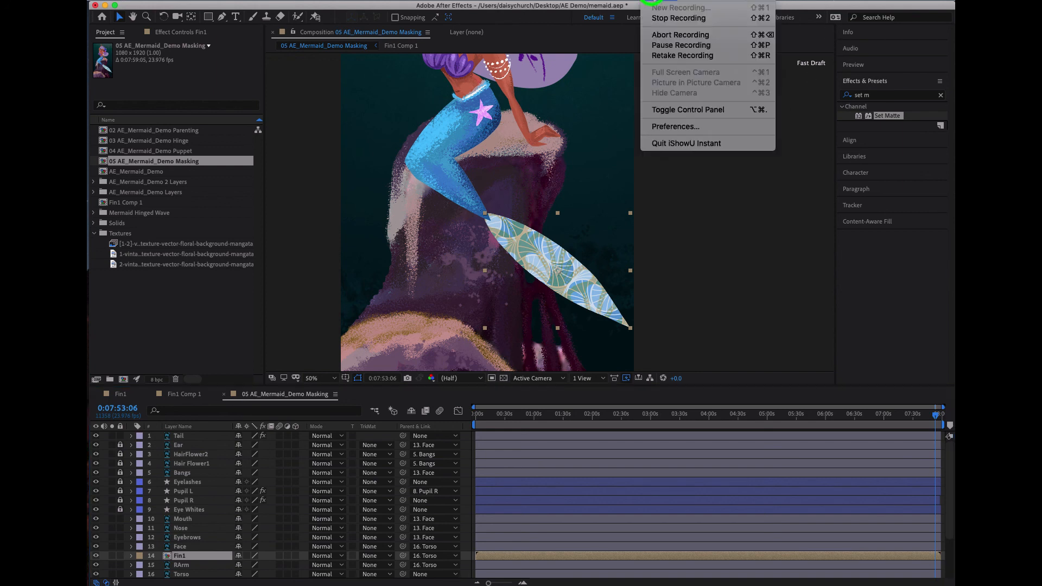